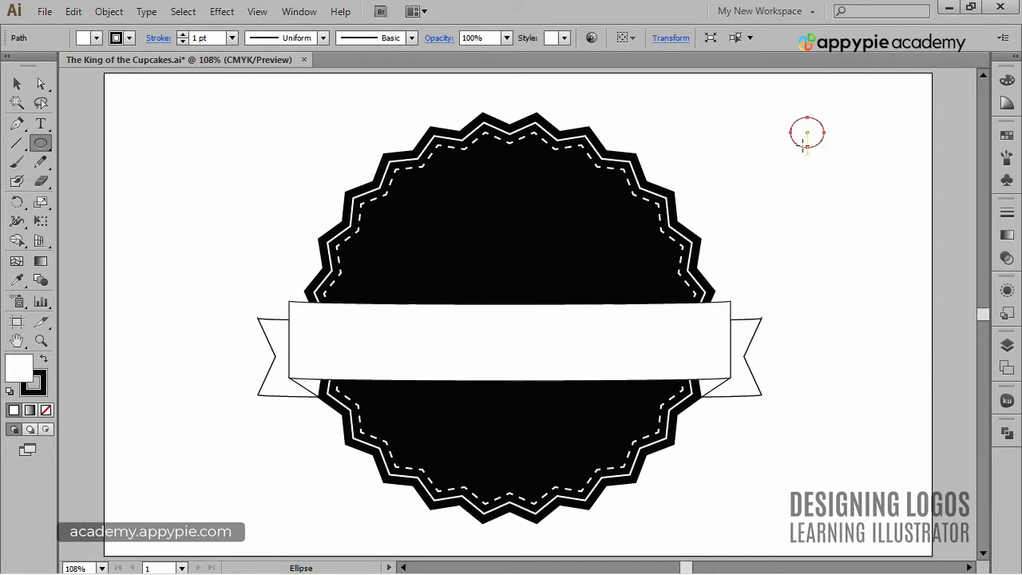
- Enlarge the circle beside the badge and place an overlapping copy to its left
key("ctrl+space")
left_click_drag(707, 80, 921, 230)
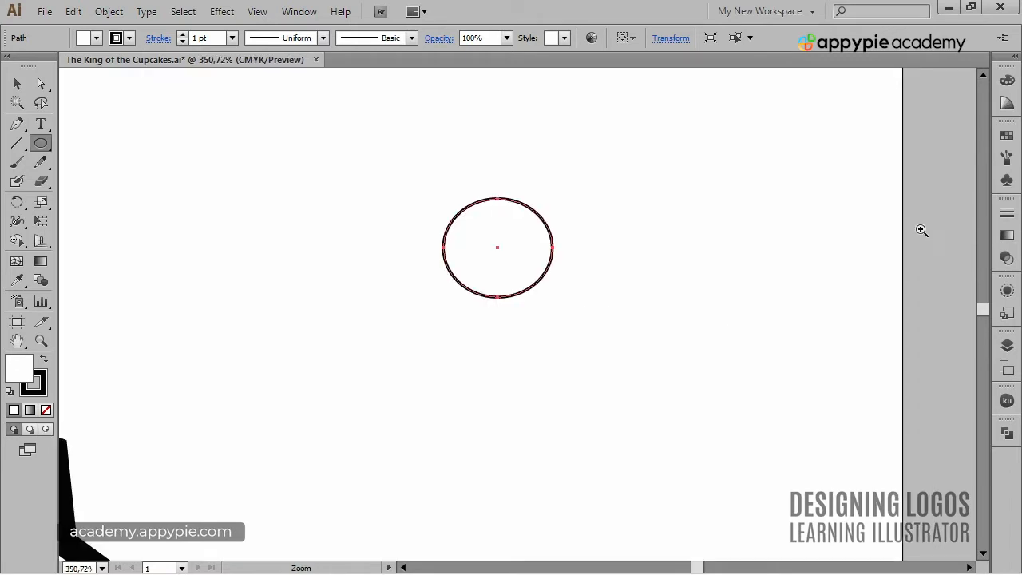
left_click(646, 341, "ctrl")
left_click_drag(515, 204, 511, 136)
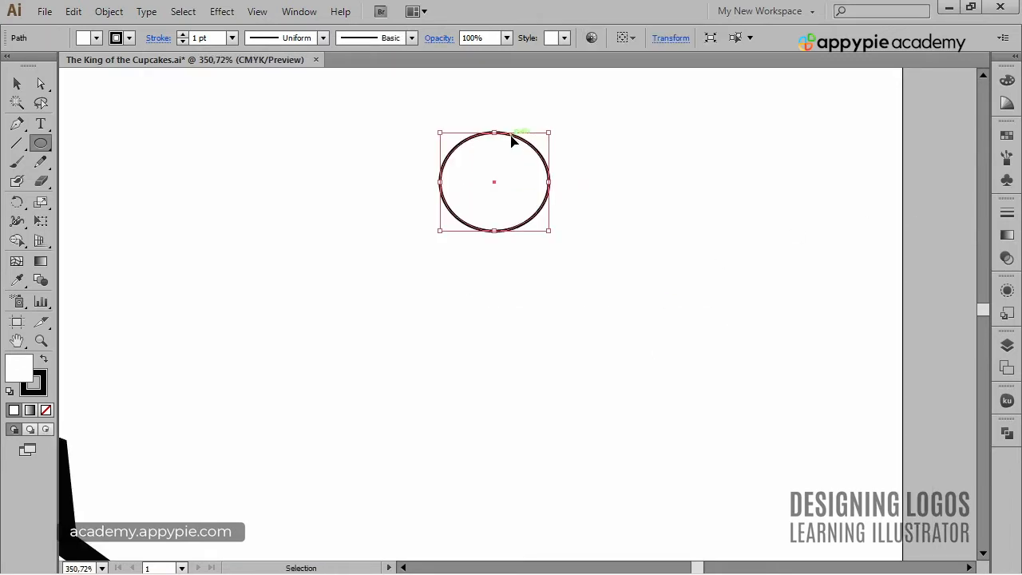
left_click_drag(550, 235, 456, 250)
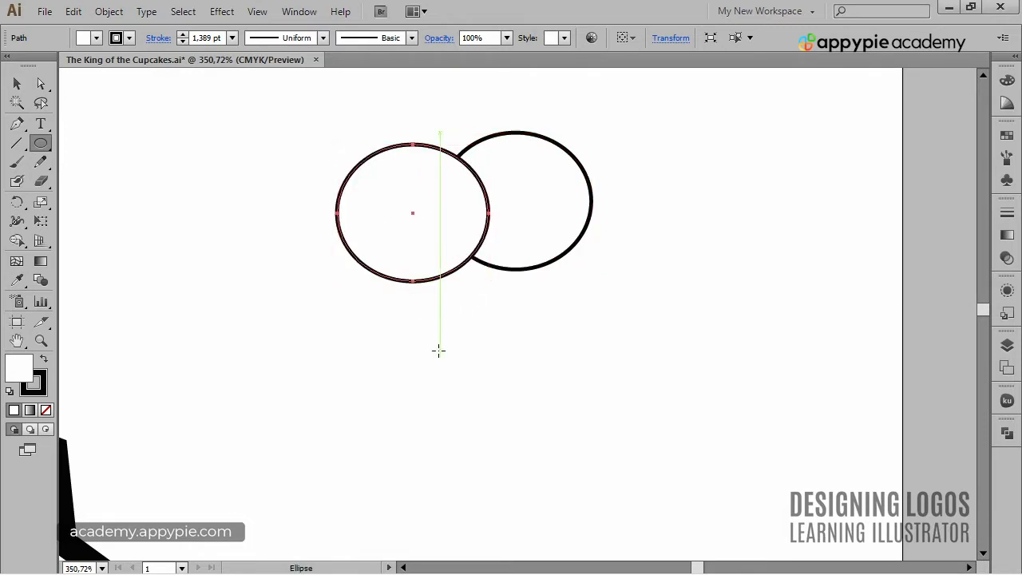
- Shrink the left circle copy and duplicate it on the opposite side of the large circle
left_click_drag(338, 145, 383, 193)
left_click(484, 336, "ctrl")
left_click_drag(458, 266, 601, 254)
left_click(607, 363)
left_click(672, 329)
- Unite the three overlapping circles into one cloud shape and swap its colours to a black fill with a white stroke
left_click_drag(670, 335, 377, 177)
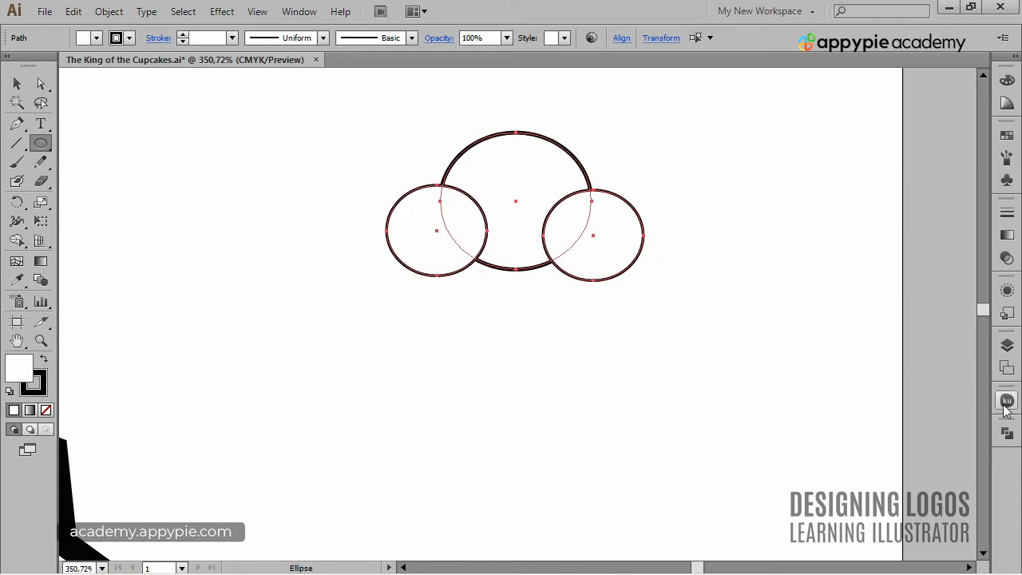
left_click(1007, 432)
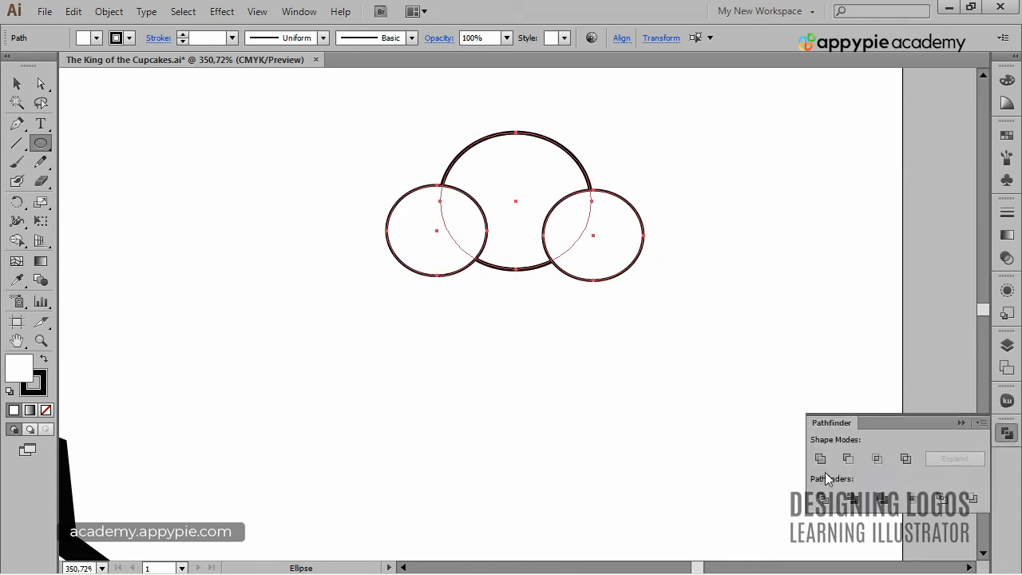
left_click(821, 459)
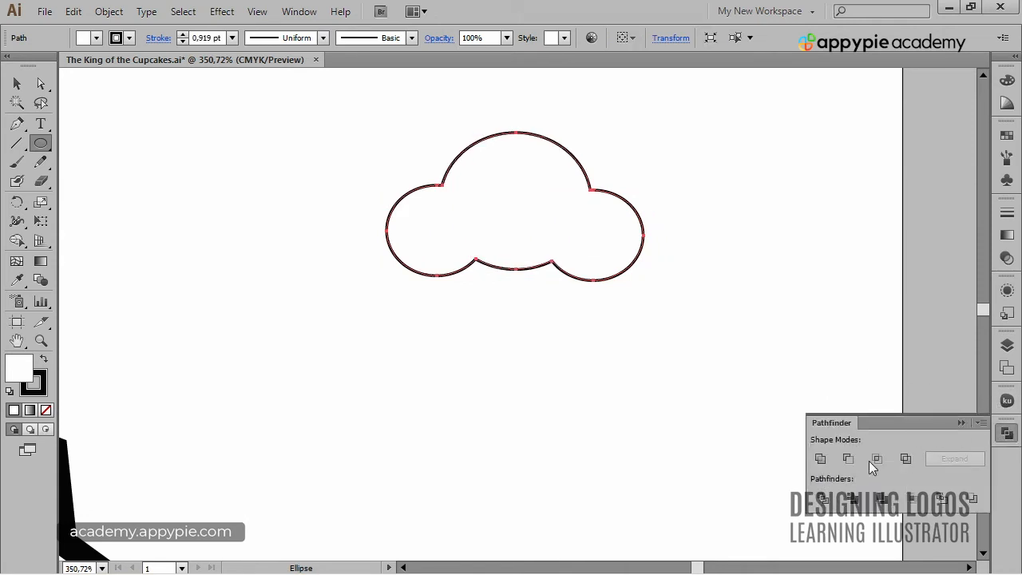
left_click(962, 422)
key("ctrl+shift+a")
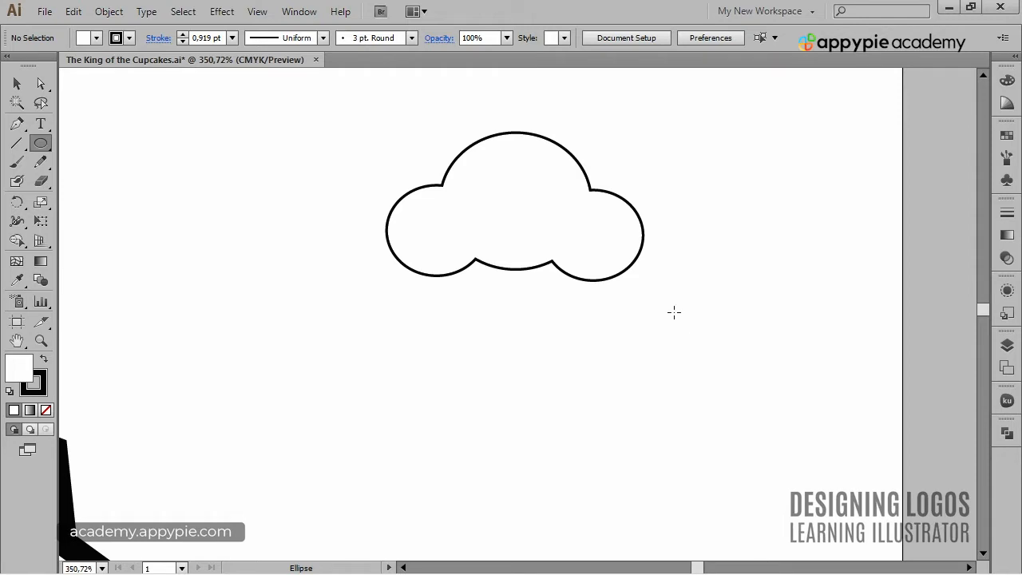
left_click(617, 246, "ctrl")
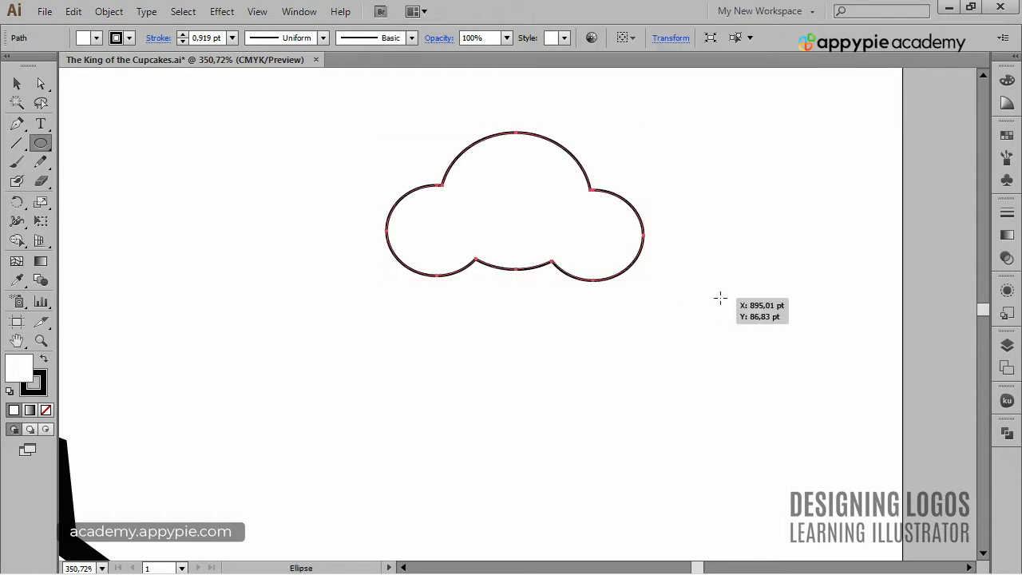
key("shift+x")
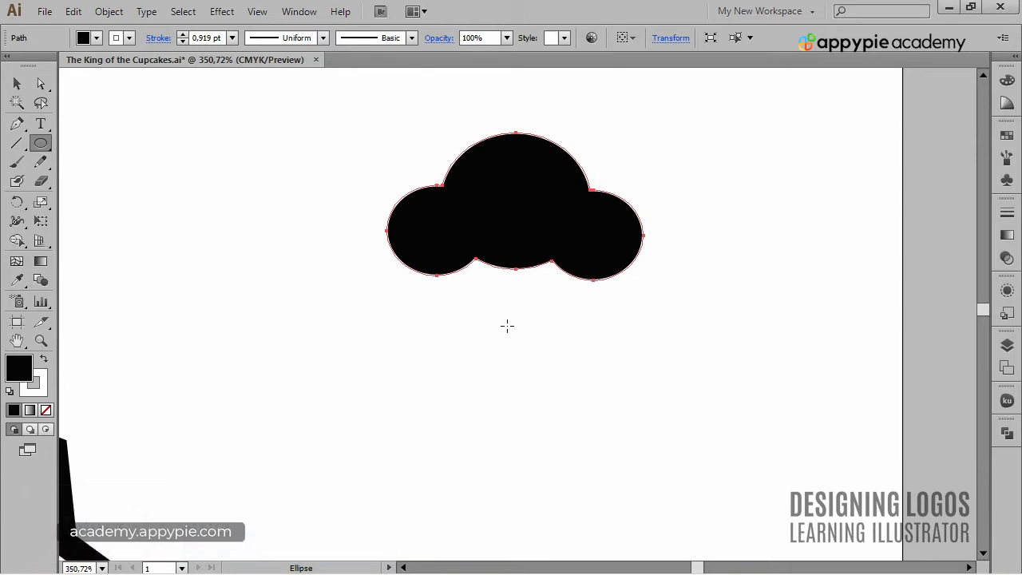
- Draw a black rectangle with a white outline overlapping the cloud's lower middle and extending below it as the cupcake base
key("m")
left_click_drag(439, 238, 599, 357)
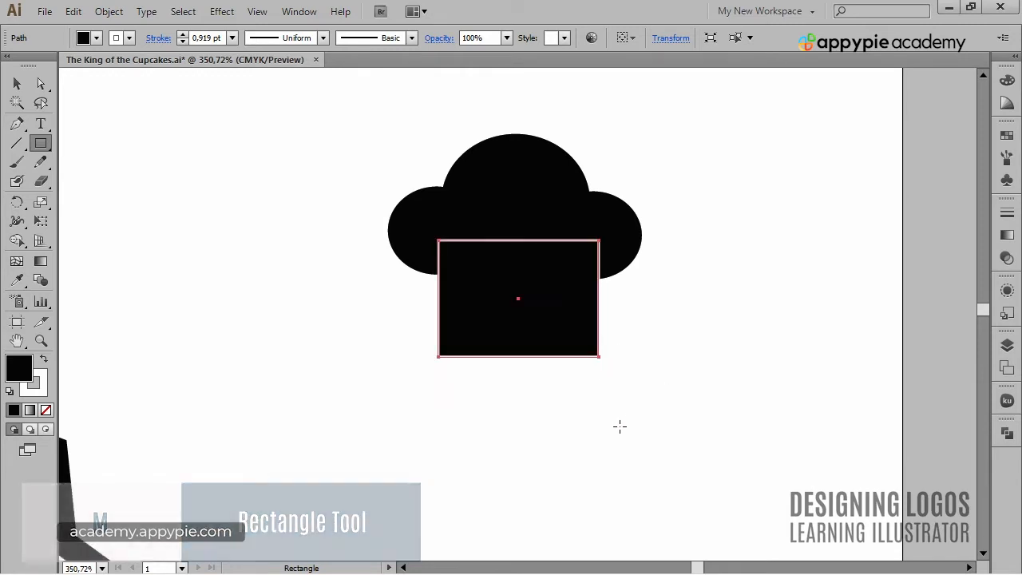
- Taper the rectangle into a cup by scaling its two bottom anchor points uniformly to 67%
key("a")
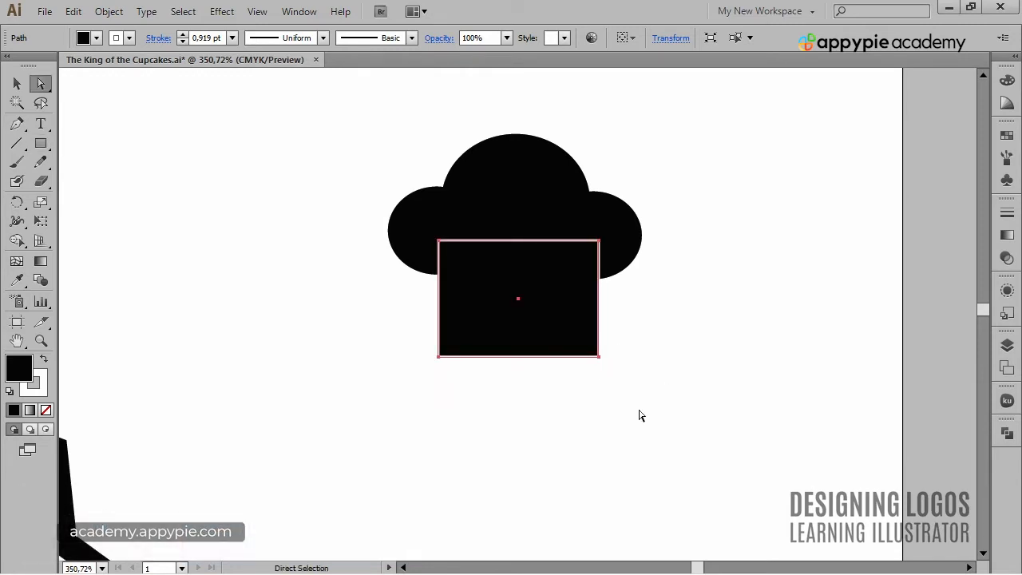
left_click_drag(639, 410, 328, 347)
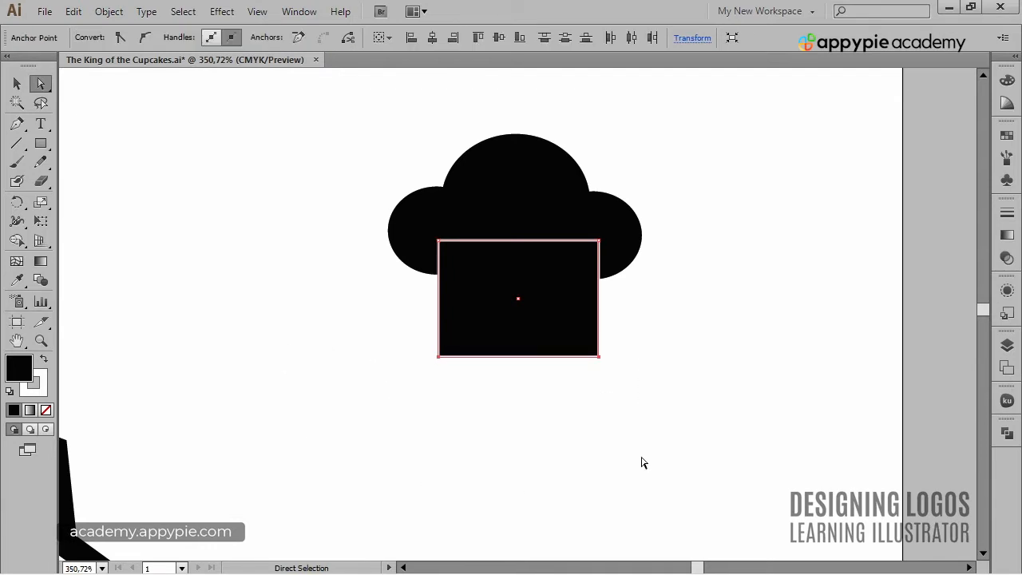
key("s")
key("Return")
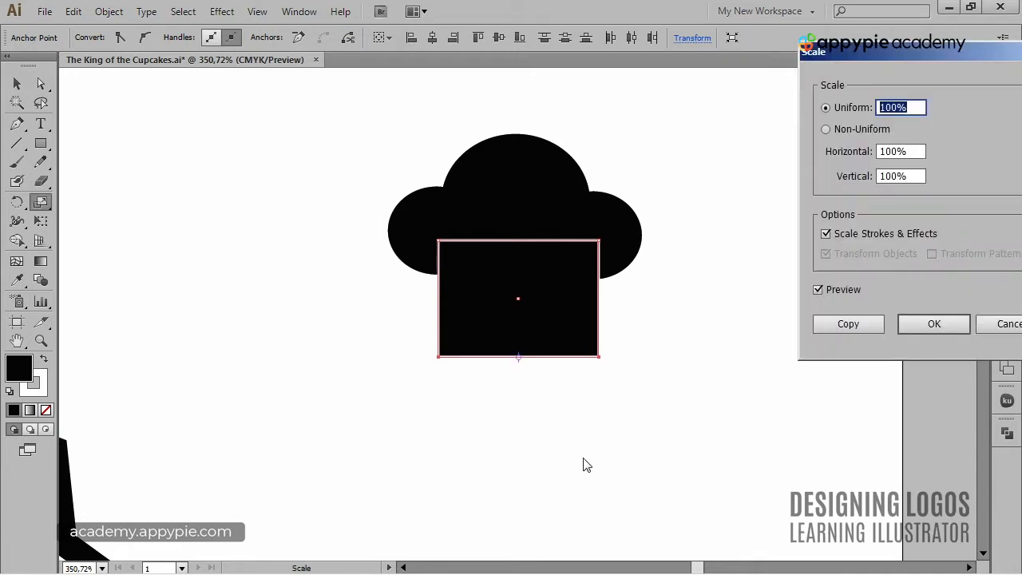
key("shift+Down")
key("shift+Down")
key("shift+Down")
key("shift+Down")
key("shift+Down")
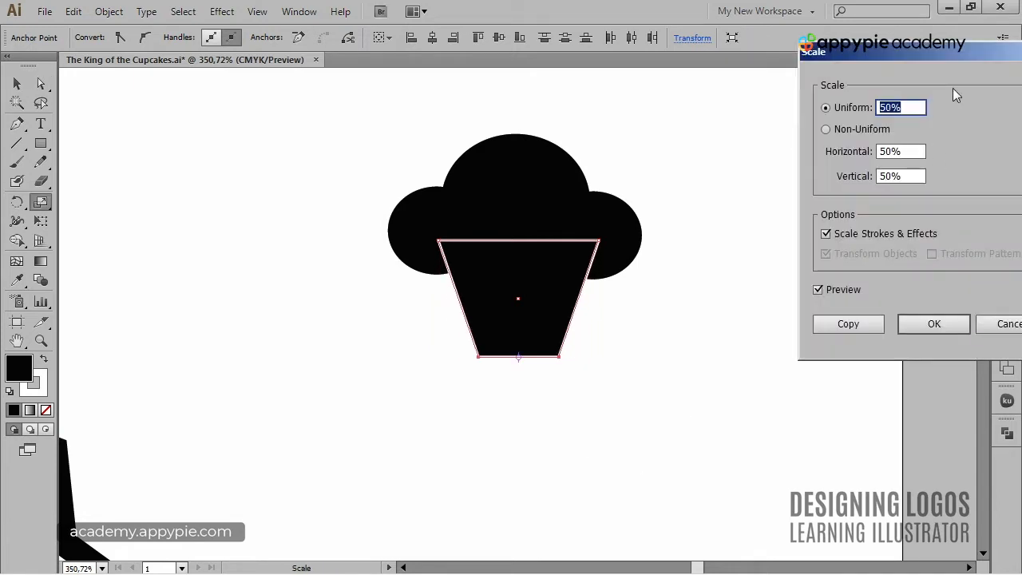
key("shift+Up")
key("Up")
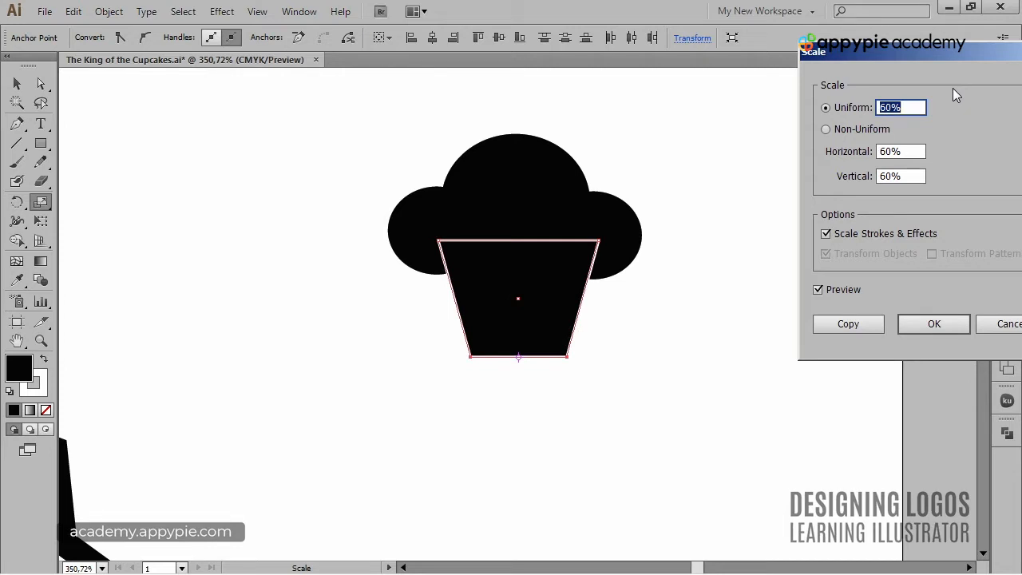
key("Up")
key("Up")
key("Up")
key("Up")
key("Up")
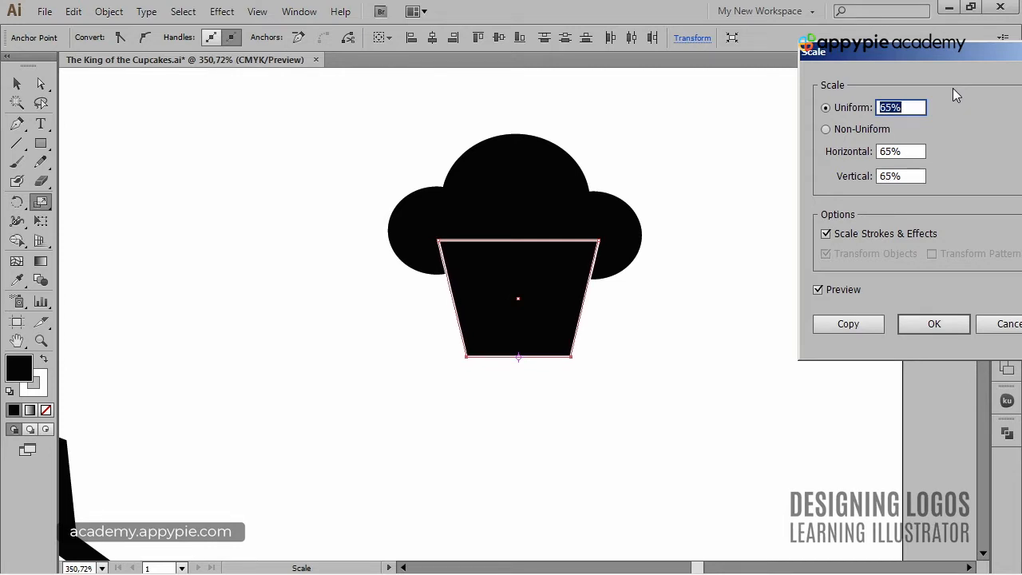
key("Up")
key("Up")
key("Down")
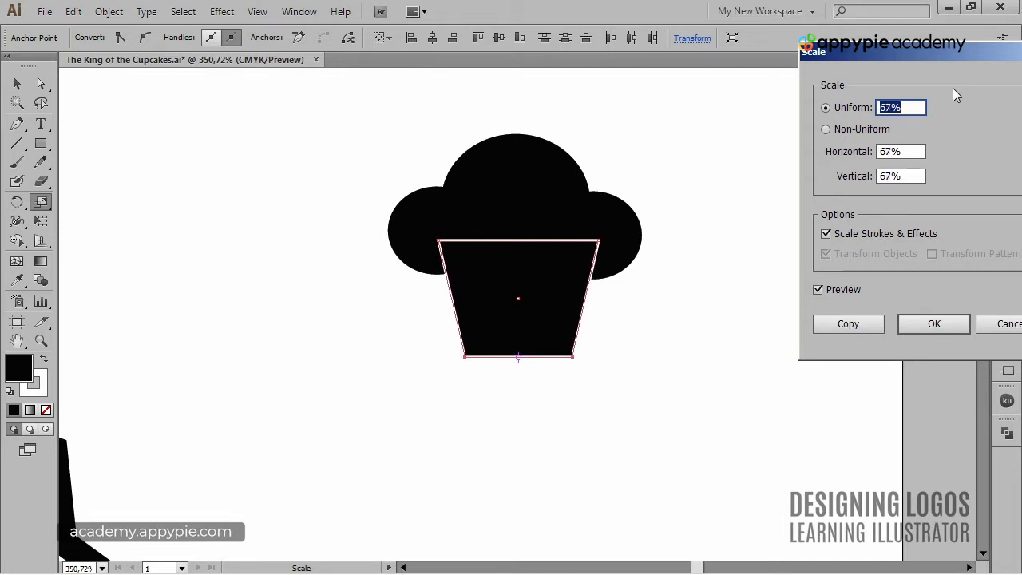
key("Return")
key("a")
left_click(641, 352)
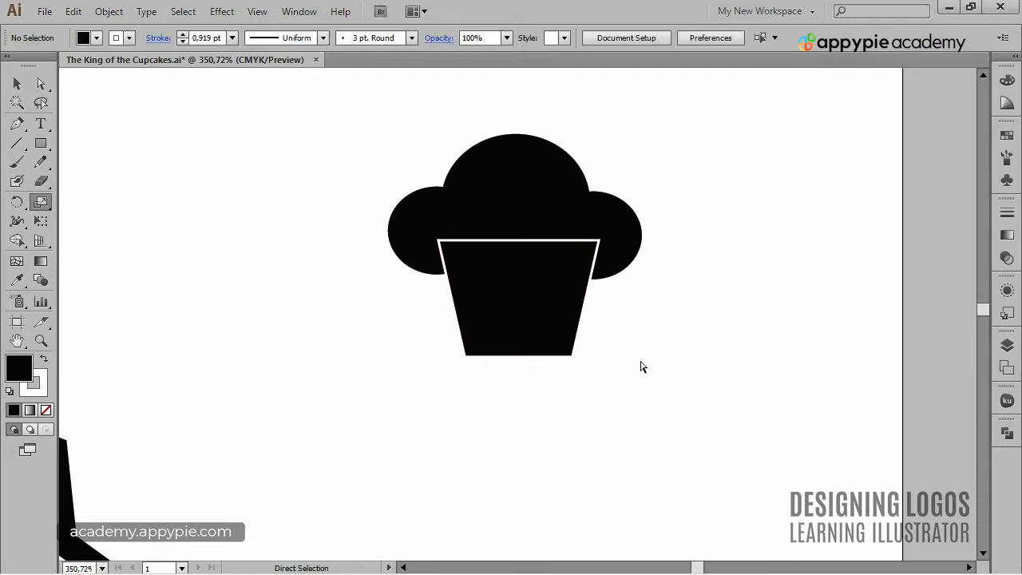
- Centre the tapered cup under the cloud, tucked behind it and raised slightly
left_click(541, 329)
key("s")
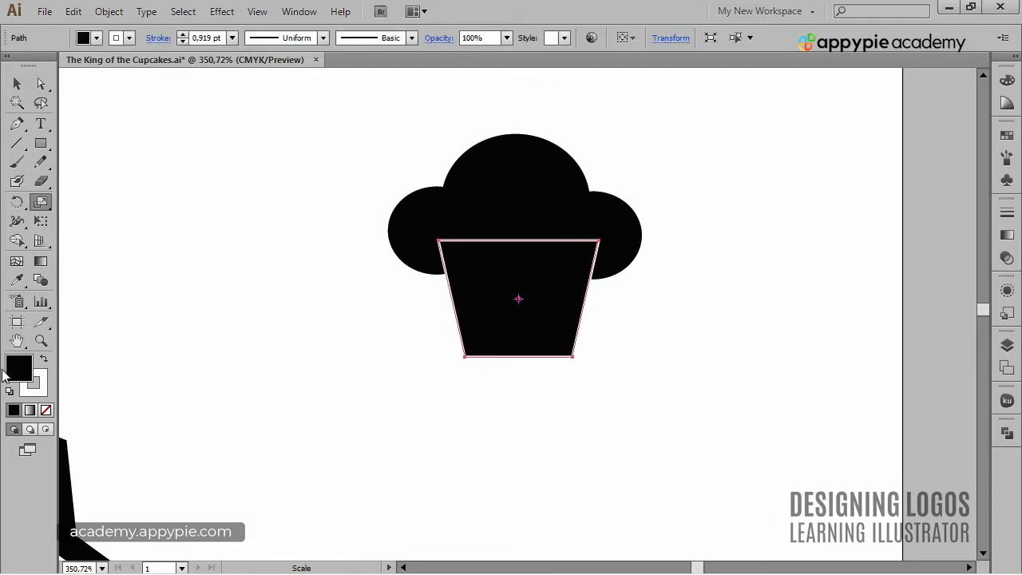
key("a")
left_click(657, 383)
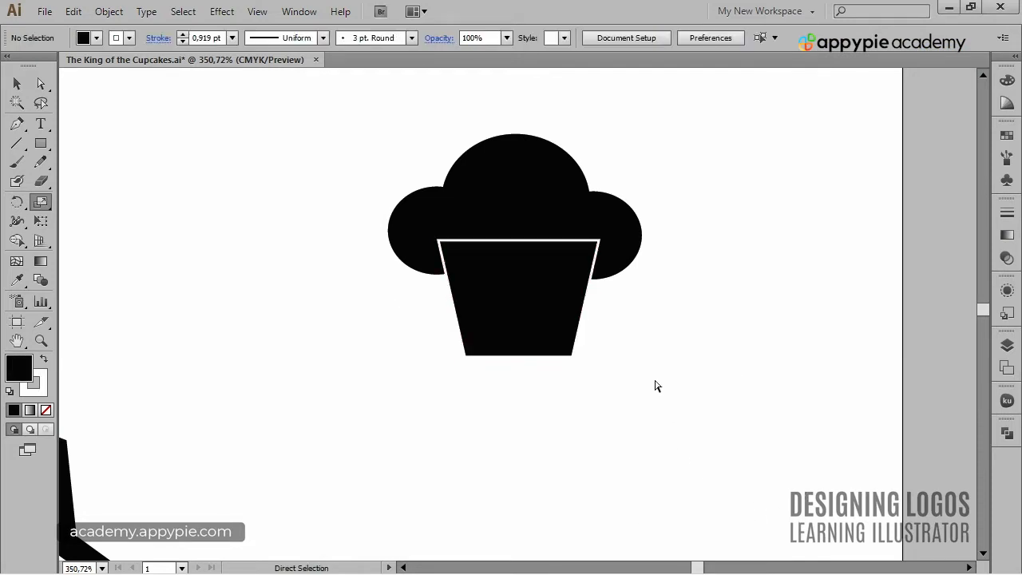
left_click_drag(538, 319, 535, 320)
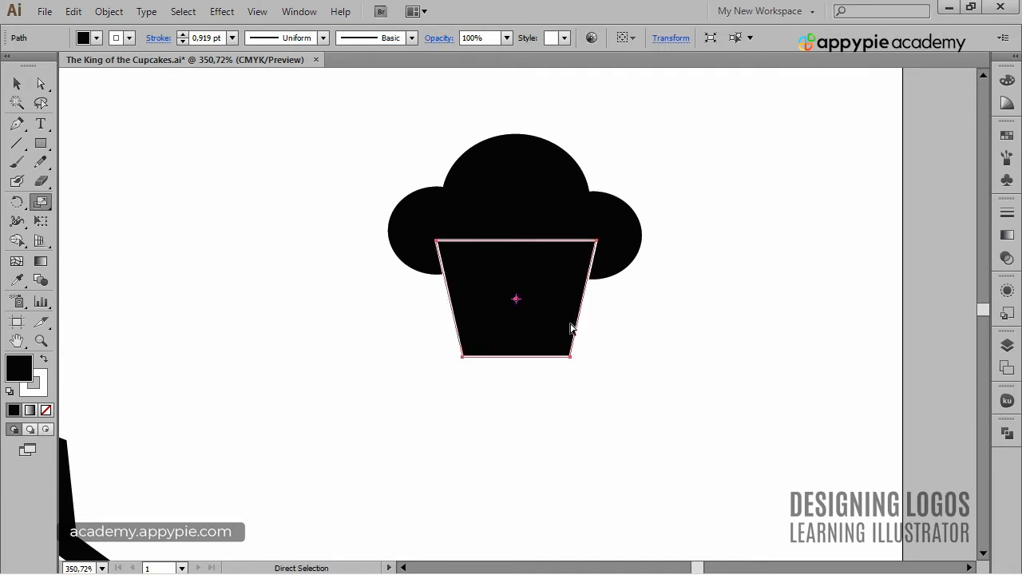
left_click(660, 342)
left_click_drag(545, 333, 548, 313)
left_click(654, 386)
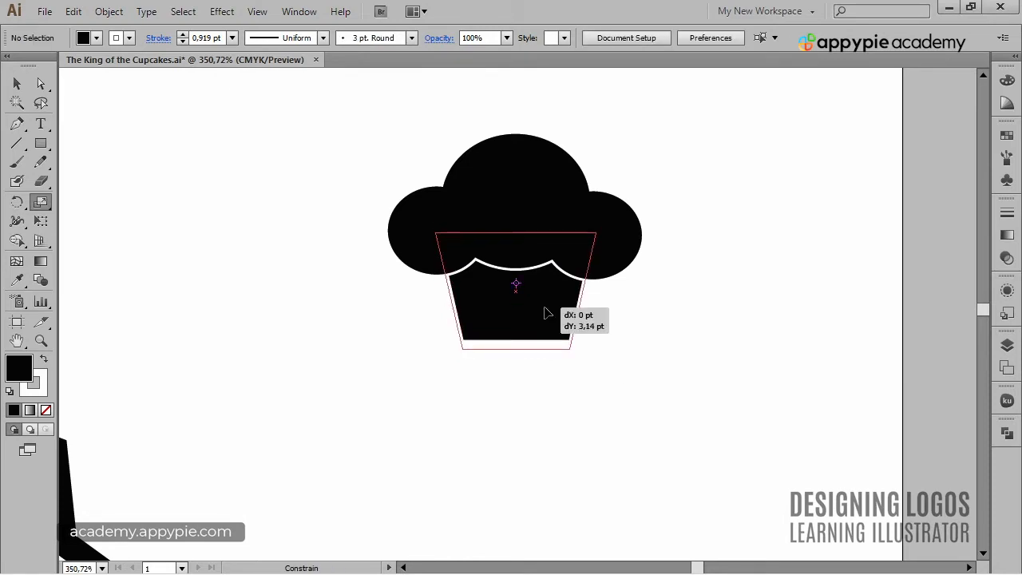
- Draw three white line segments on the cup: a vertical one in the middle and one slanting inward on each side
key("backslash")
left_click_drag(478, 285, 496, 325)
mouse_move(515, 286)
left_mouse_down()
mouse_move(515, 321)
mouse_move(554, 286)
left_mouse_up()
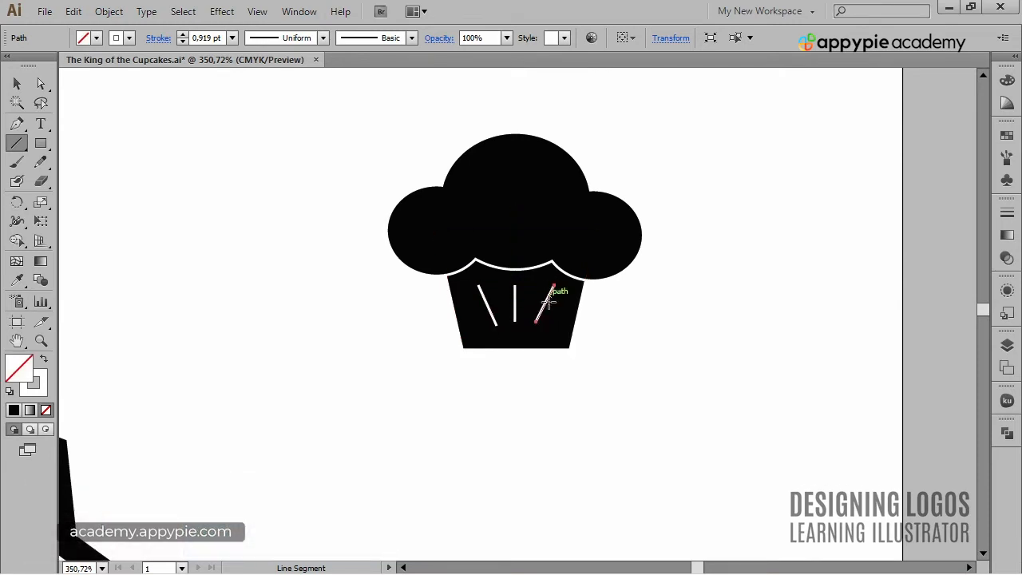
key("ctrl+shift+a")
key("v")
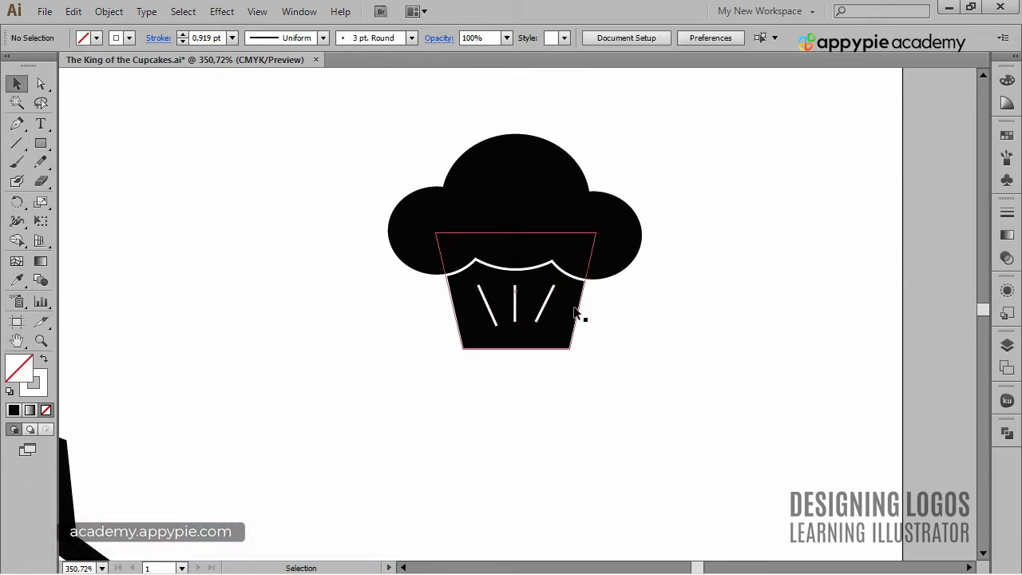
left_click(552, 294)
left_click(43, 359)
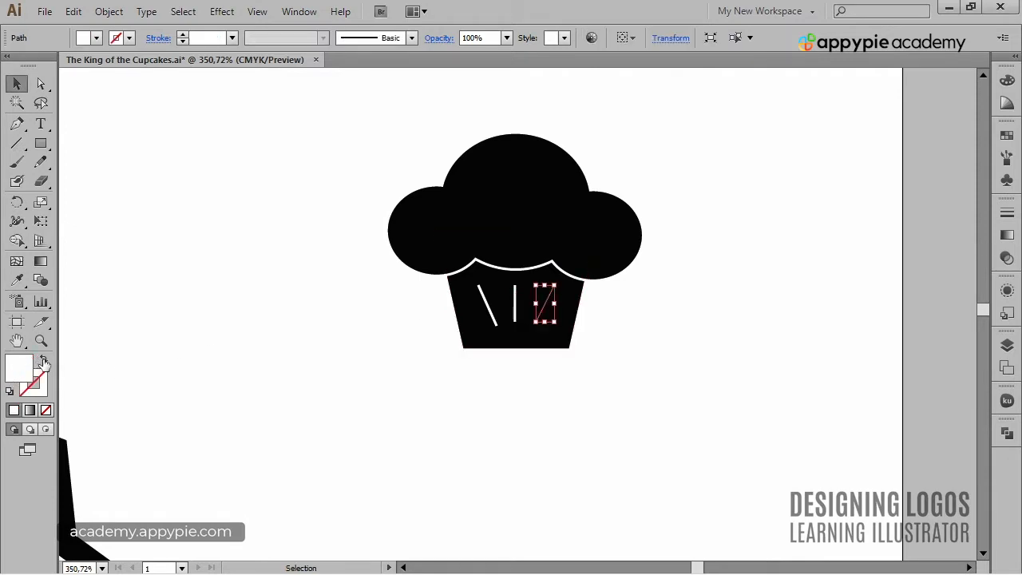
left_click(43, 359)
left_click(681, 387)
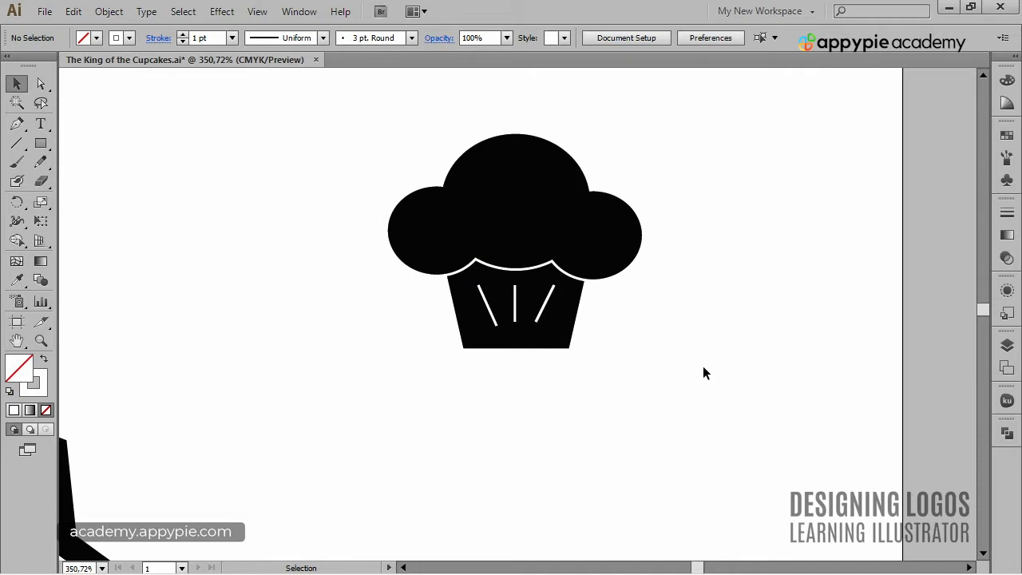
- Group the cloud top, the cup and its three lines into one cupcake object
left_click_drag(661, 369, 380, 135)
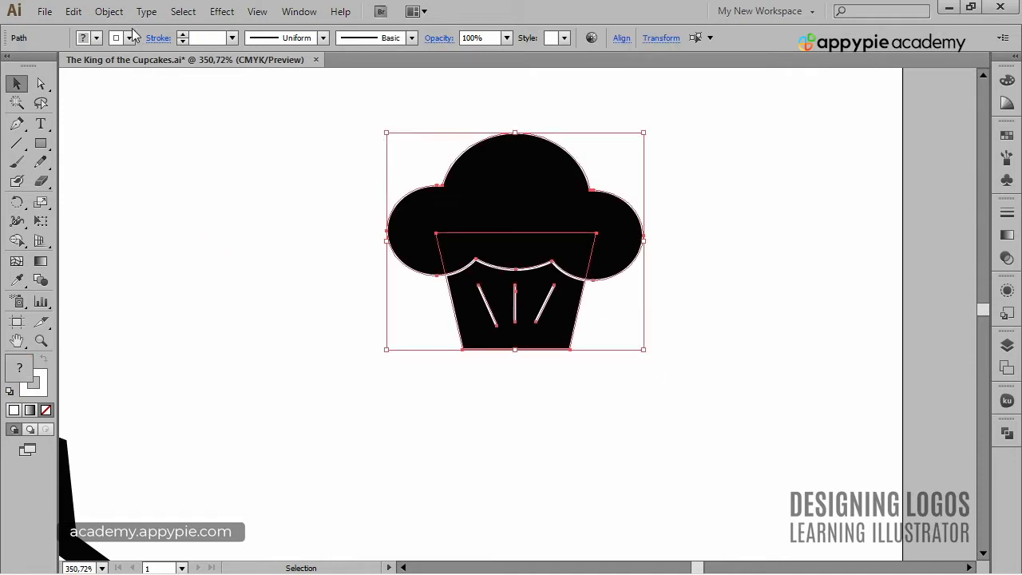
left_click(109, 12)
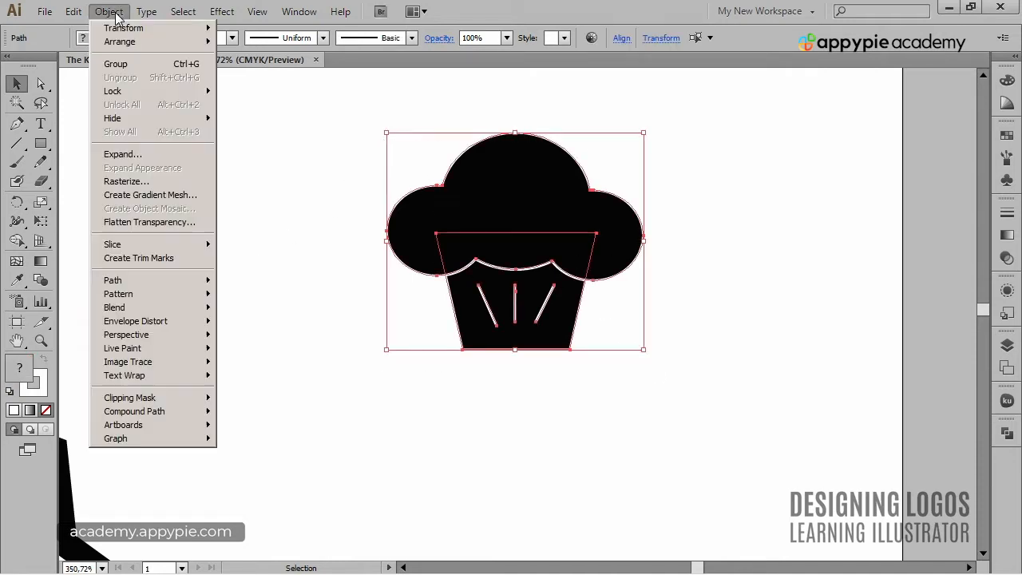
left_click(115, 64)
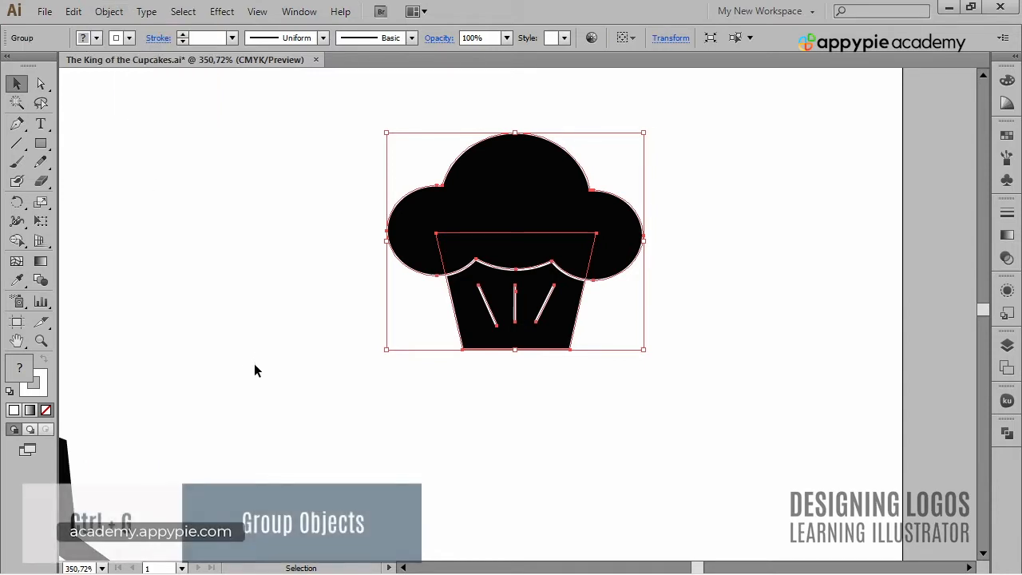
left_click(311, 380)
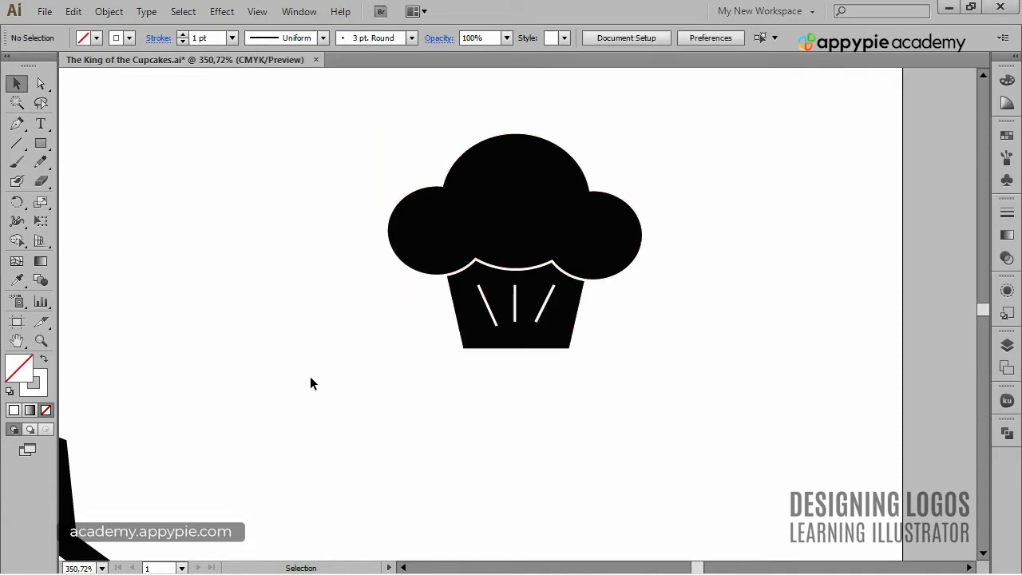
- Duplicate the cupcake group to the left and scale the copy down proportionally, its base level with the original's
left_click(515, 163)
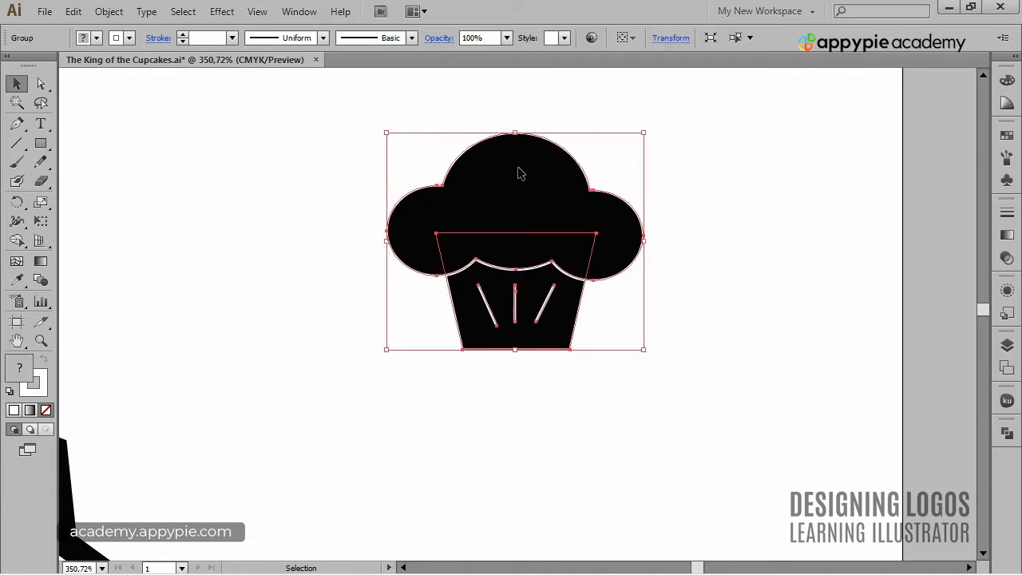
left_click_drag(520, 171, 404, 186)
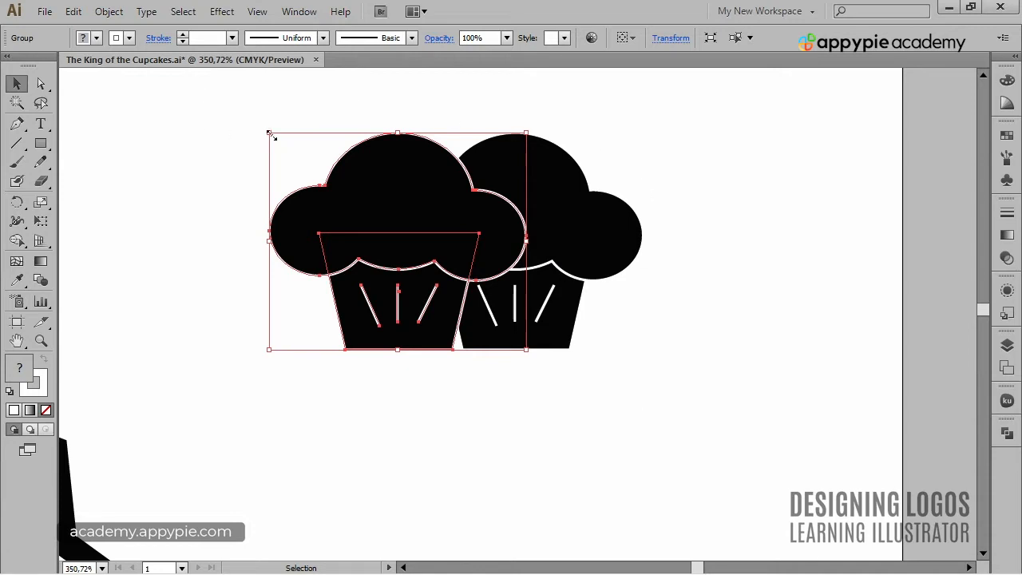
left_click_drag(270, 133, 354, 205)
left_click_drag(471, 330, 447, 335)
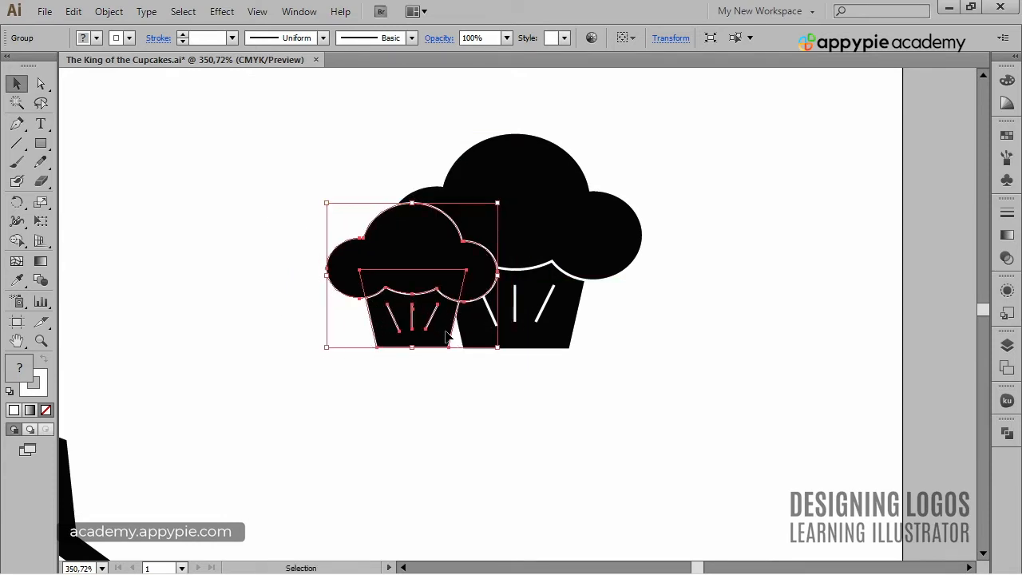
- Send the small cupcake behind the large one and duplicate it at the same height on the large cupcake's right side
key("ctrl+shift+bracketleft")
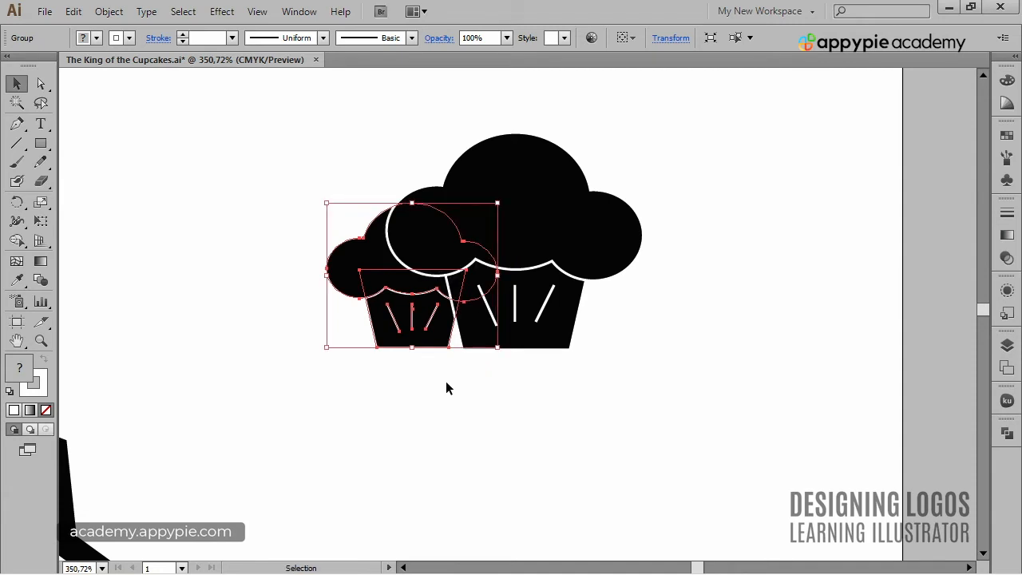
left_click(459, 378)
left_click_drag(450, 347, 646, 370)
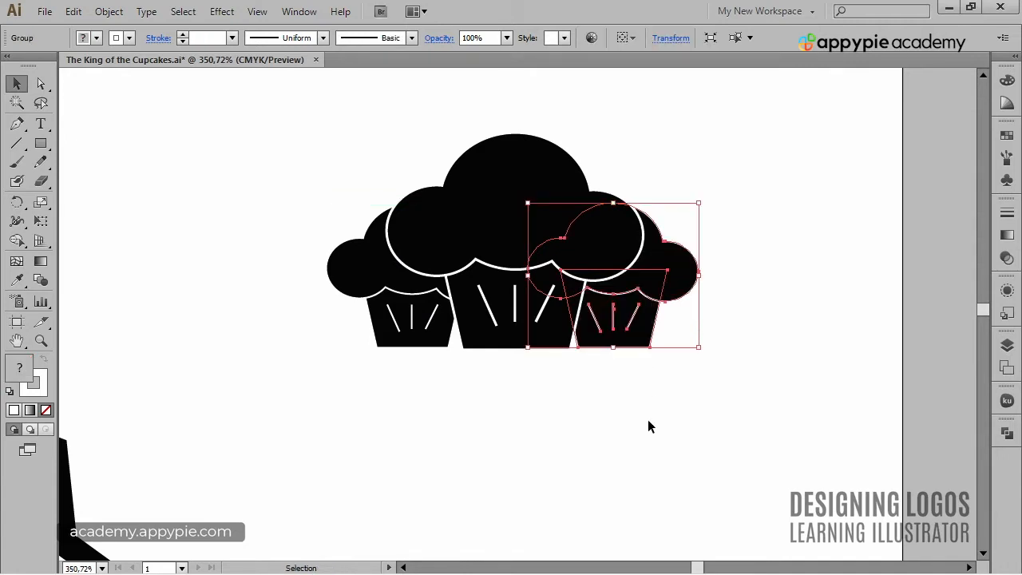
- Enlarge the right small cupcake slightly and nudge it down to base level beside the large cupcake
left_click_drag(701, 202, 727, 194)
left_click(774, 277)
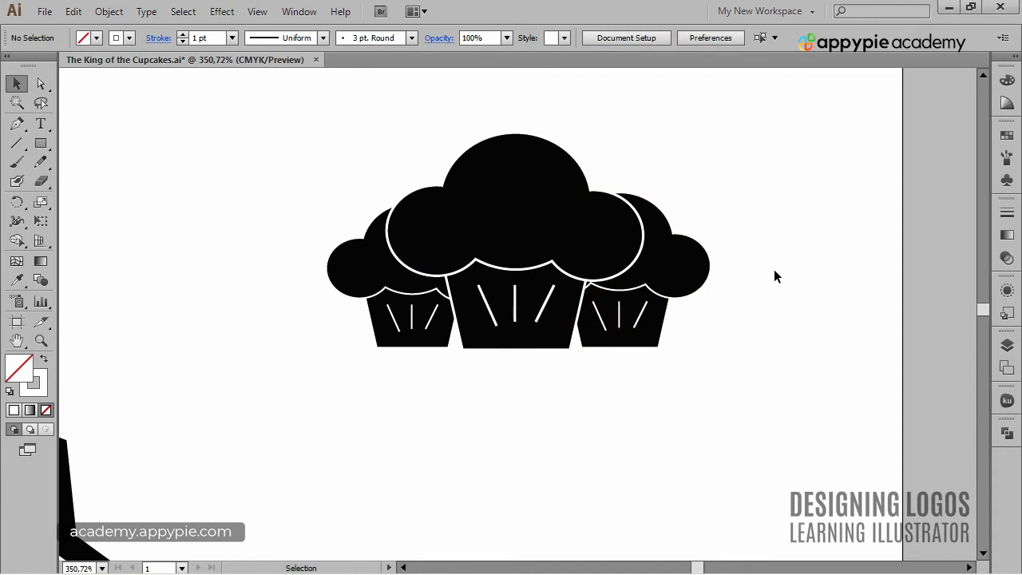
left_click(657, 335)
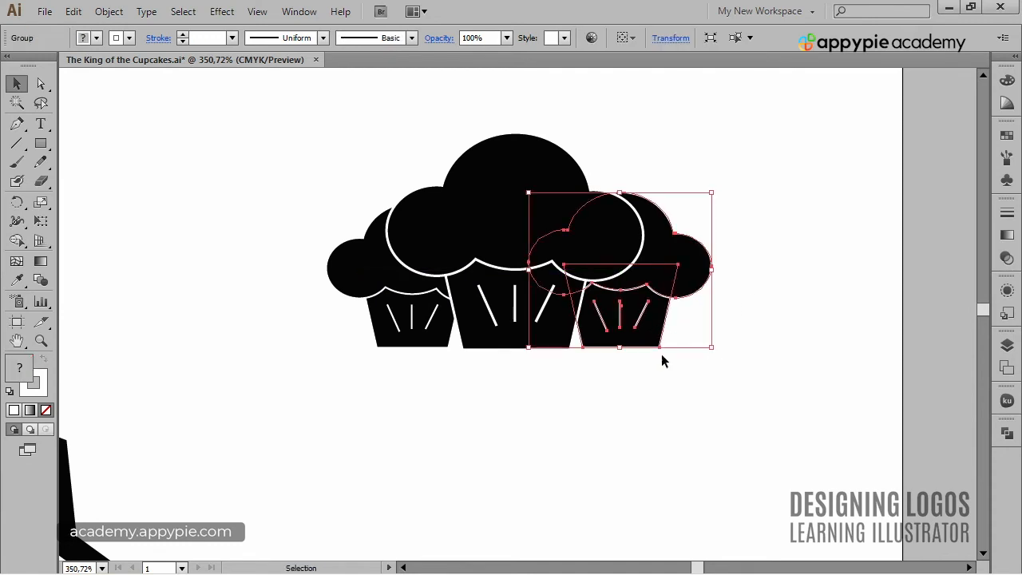
left_click(663, 382)
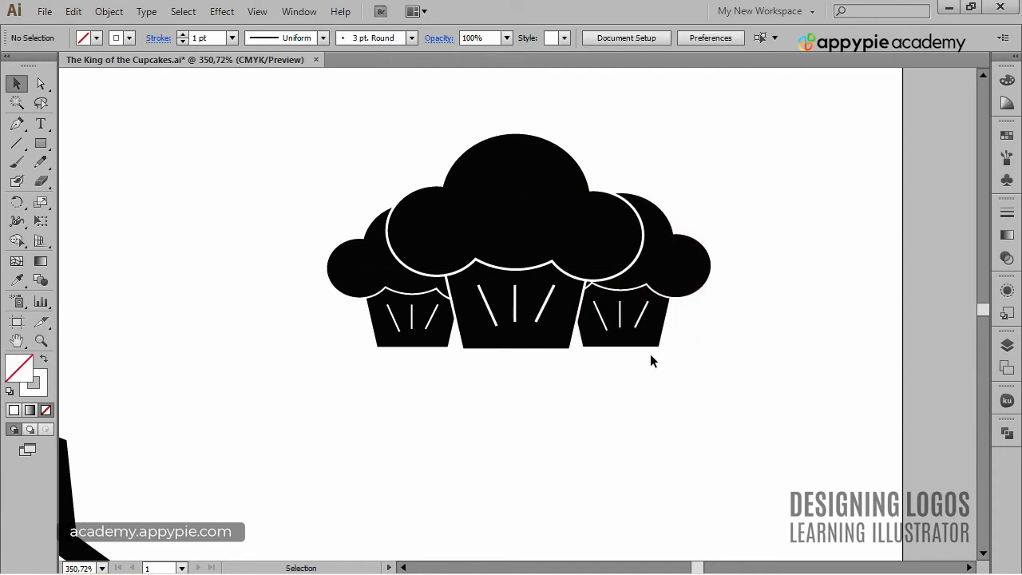
left_click(651, 335)
left_click(661, 385)
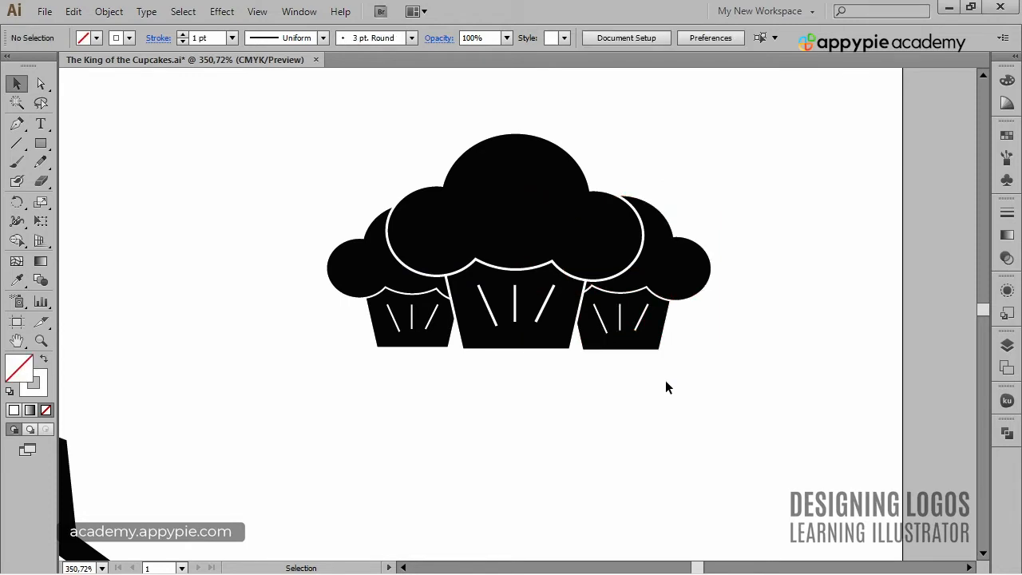
- Fill the zigzag-edged badge shape with the light orange swatch from the brown color group
key("ctrl")
key("ctrl+minus")
key("ctrl+minus")
key("ctrl+minus")
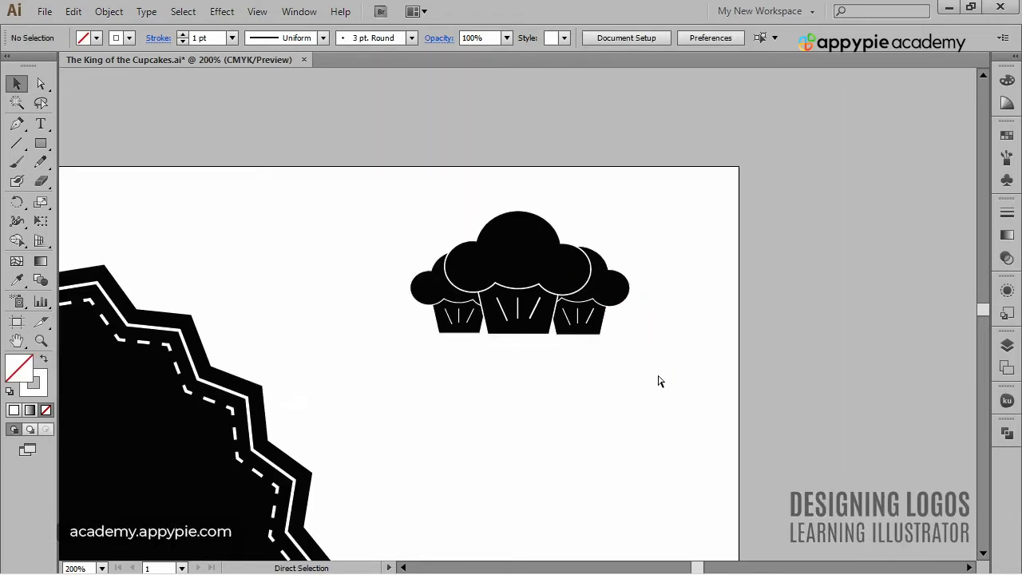
left_click_drag(571, 381, 723, 280)
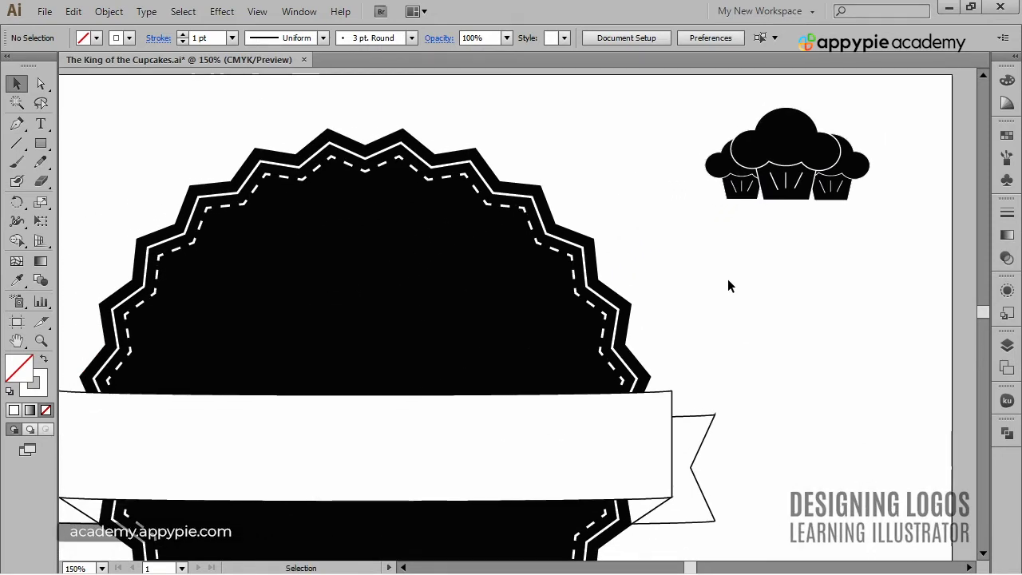
left_click(1007, 134)
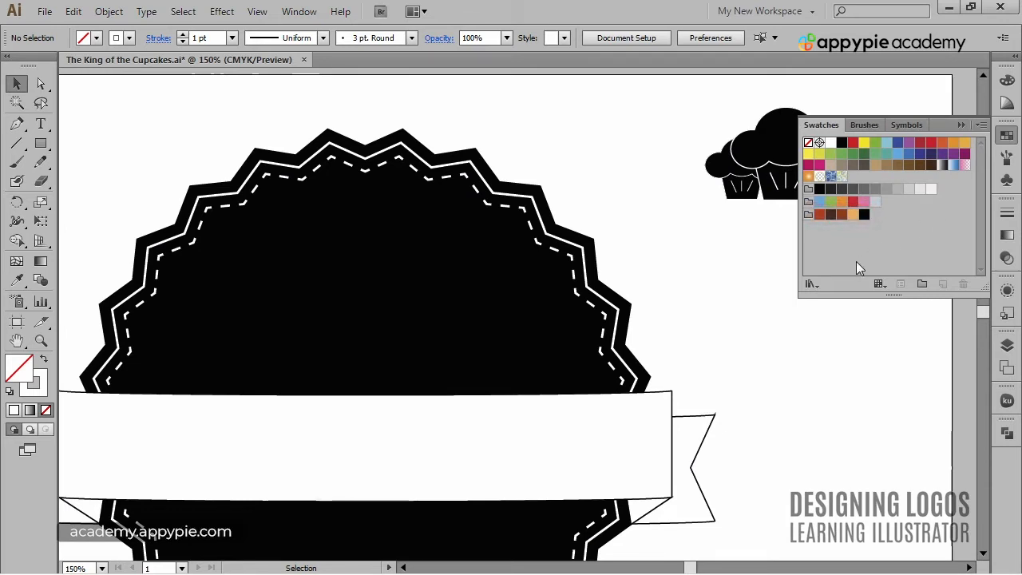
key("a")
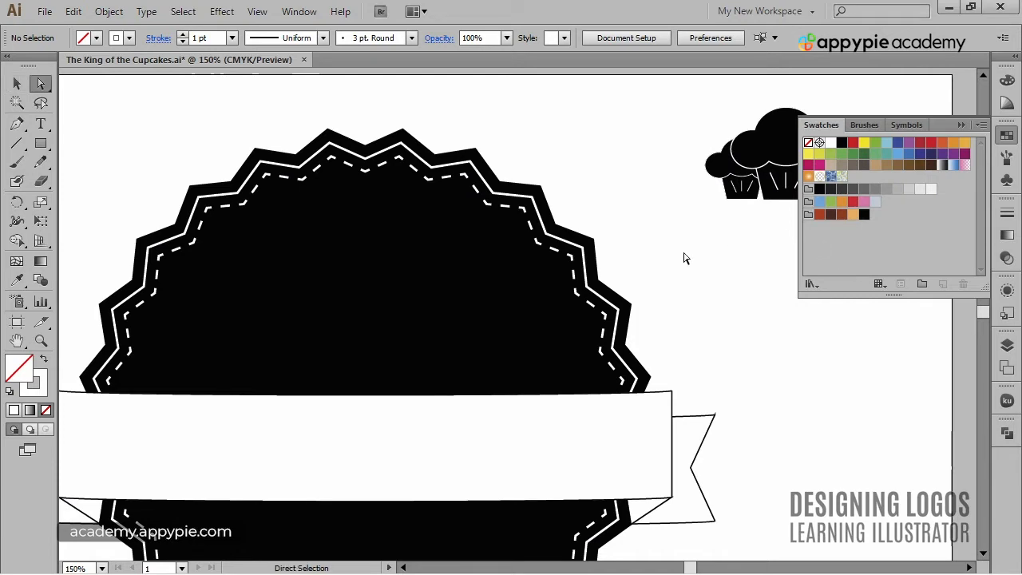
left_click(531, 353)
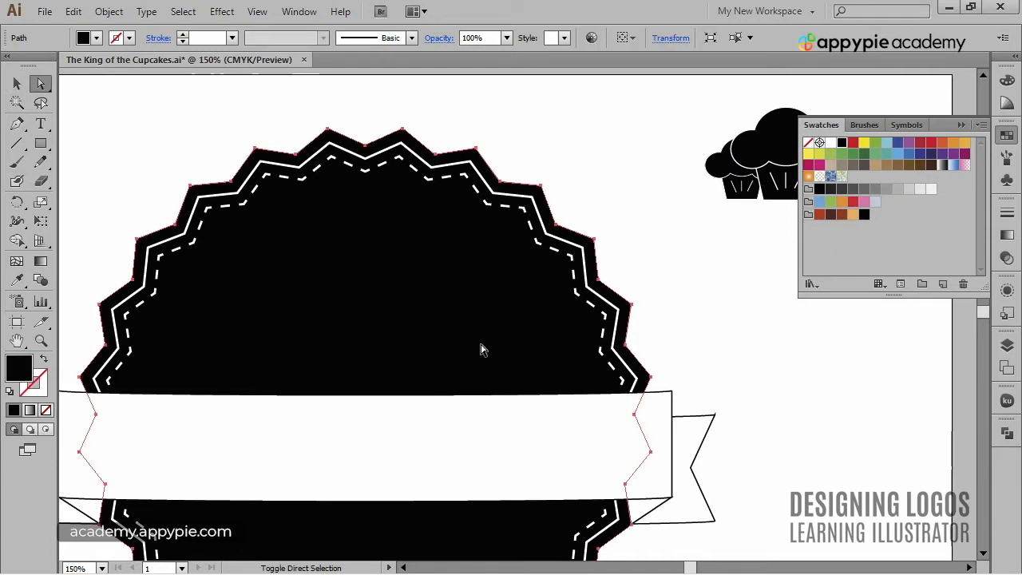
key("ctrl+y")
key("ctrl+y")
left_click(853, 214)
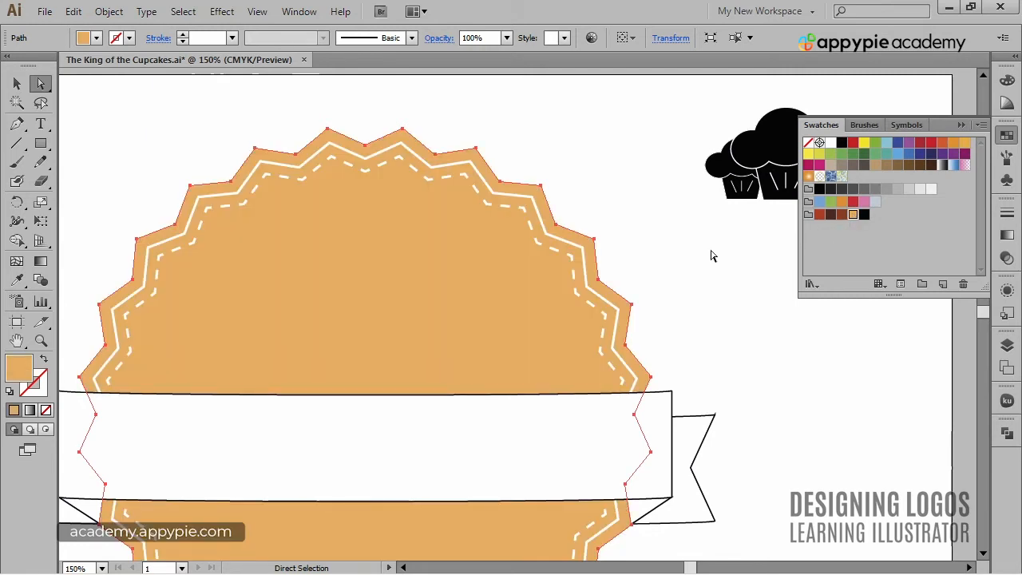
- Set the outlines of all three cupcakes' cloud tops to the light orange swatch
left_click_drag(728, 266, 627, 255)
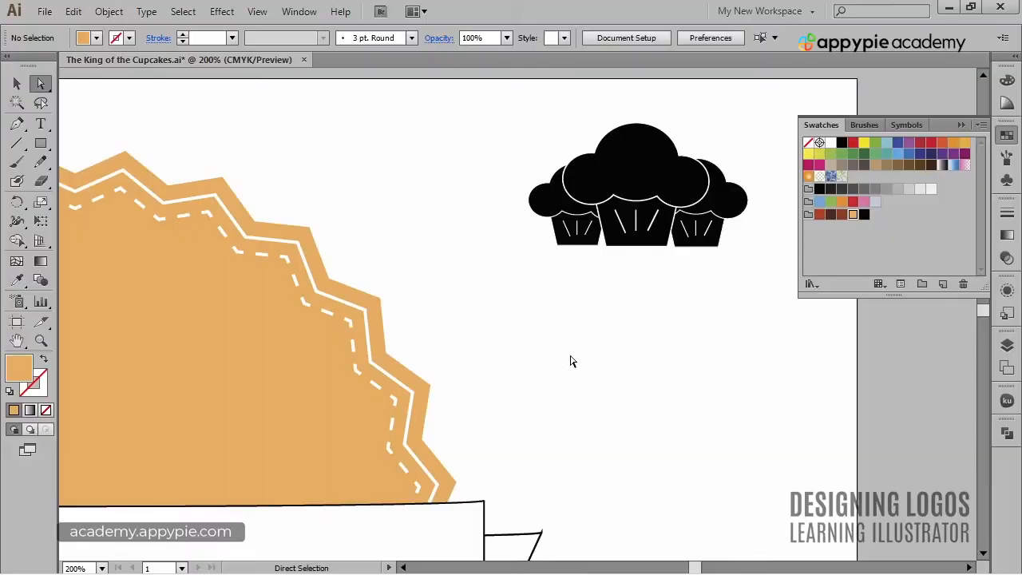
left_click(632, 156)
left_click(549, 207, "shift")
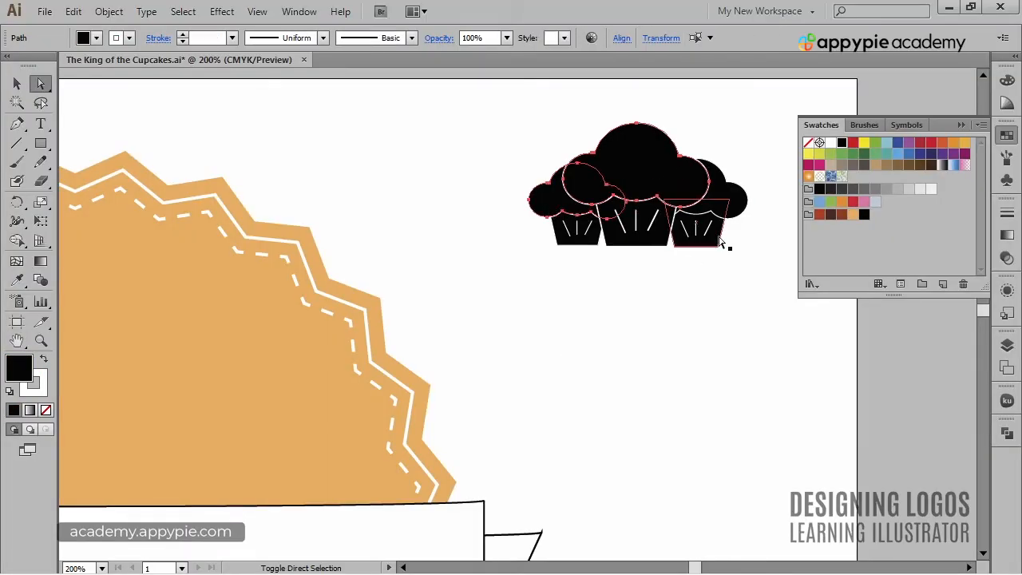
left_click(737, 203, "shift")
key("x")
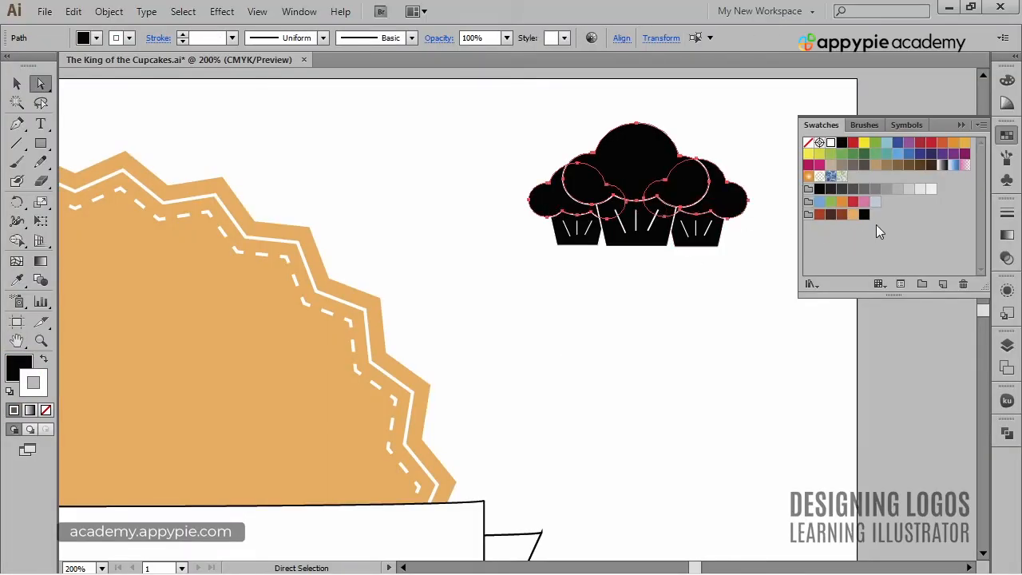
left_click(853, 214)
left_click(684, 334)
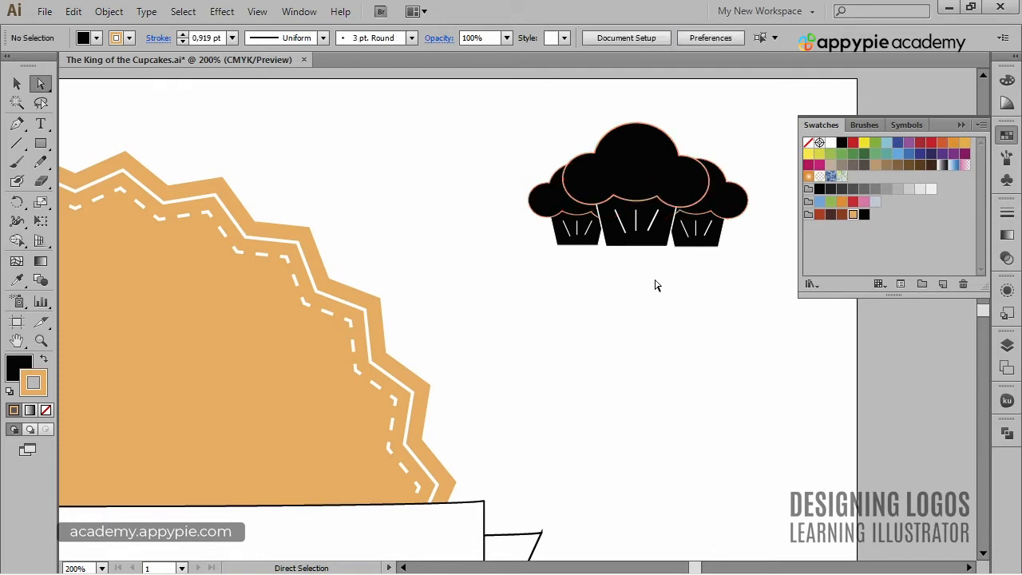
- Fill the three cloud tops with the dark brown swatch
left_click(650, 167)
left_click(699, 201, "shift")
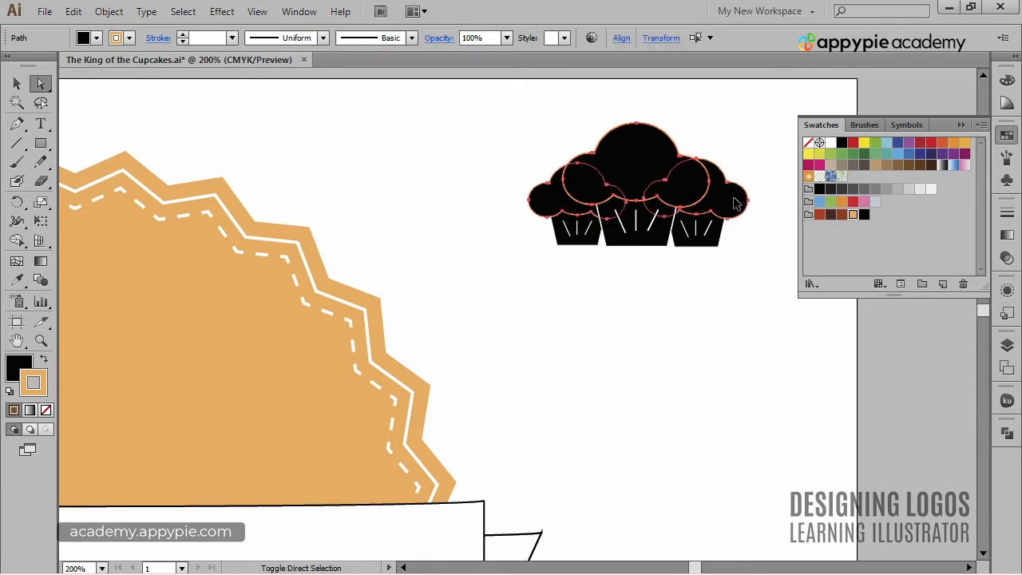
key("x")
left_click(830, 215)
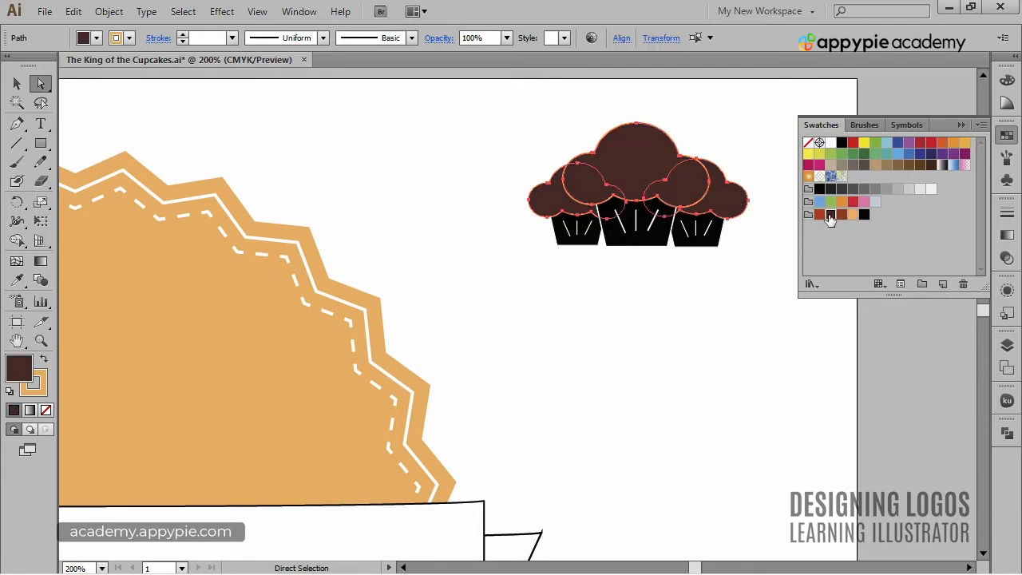
- Remove the outlines from the three cups and fill them with the reddish-brown swatch
left_click(678, 237)
left_click(660, 235, "shift")
left_click(598, 237, "shift")
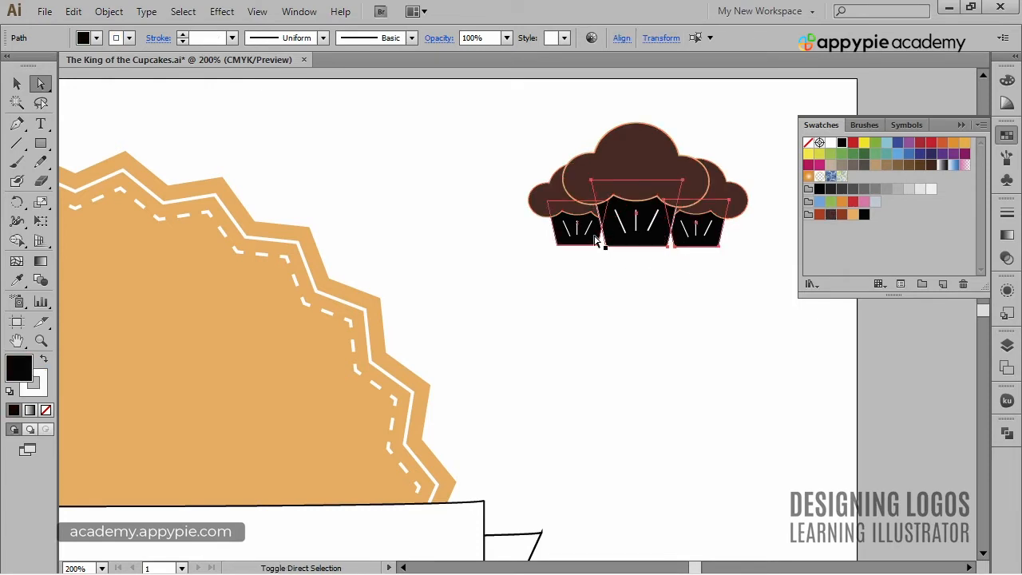
key("slash")
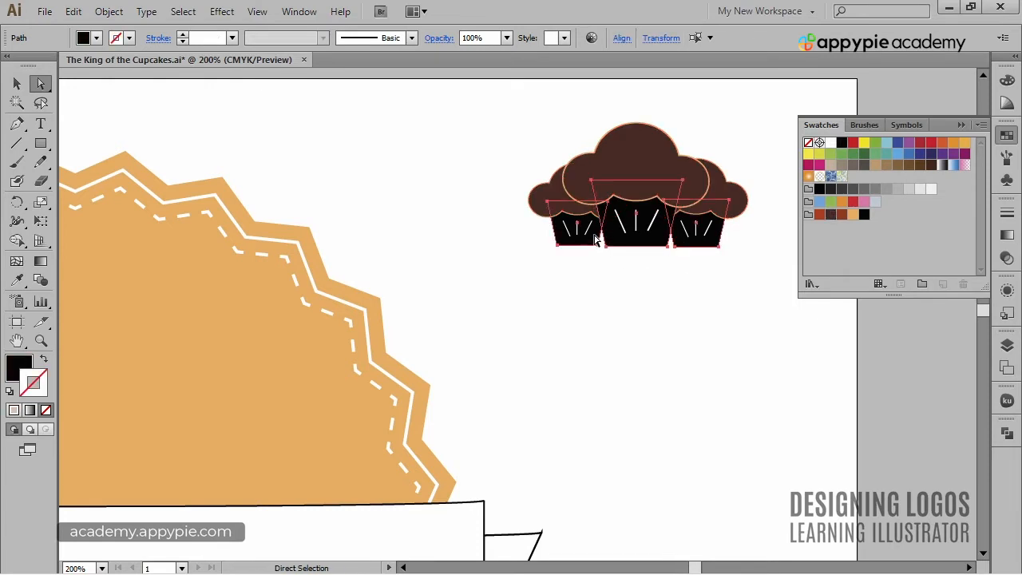
left_click(842, 215)
left_click(673, 344)
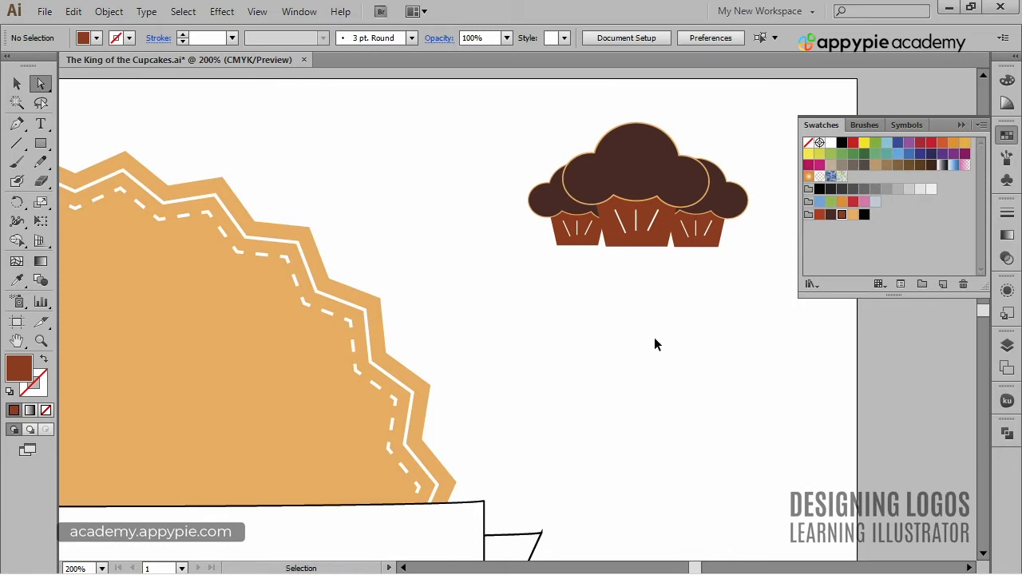
- Fill the ribbon's front band with the brick red swatch and remove its outline
key("ctrl+1")
left_click_drag(530, 384, 631, 307)
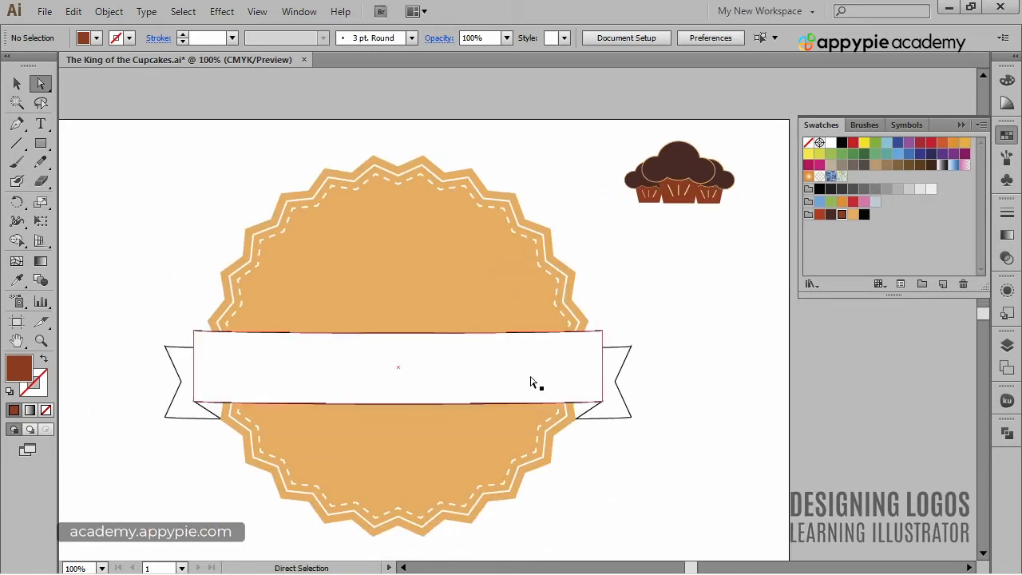
left_click(531, 376)
left_click(819, 214)
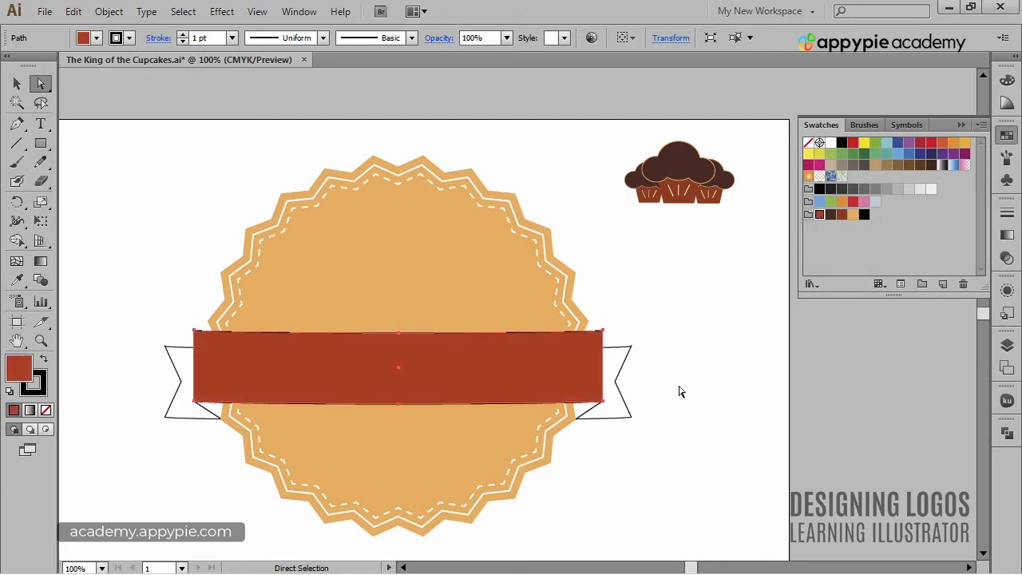
key("x")
key("slash")
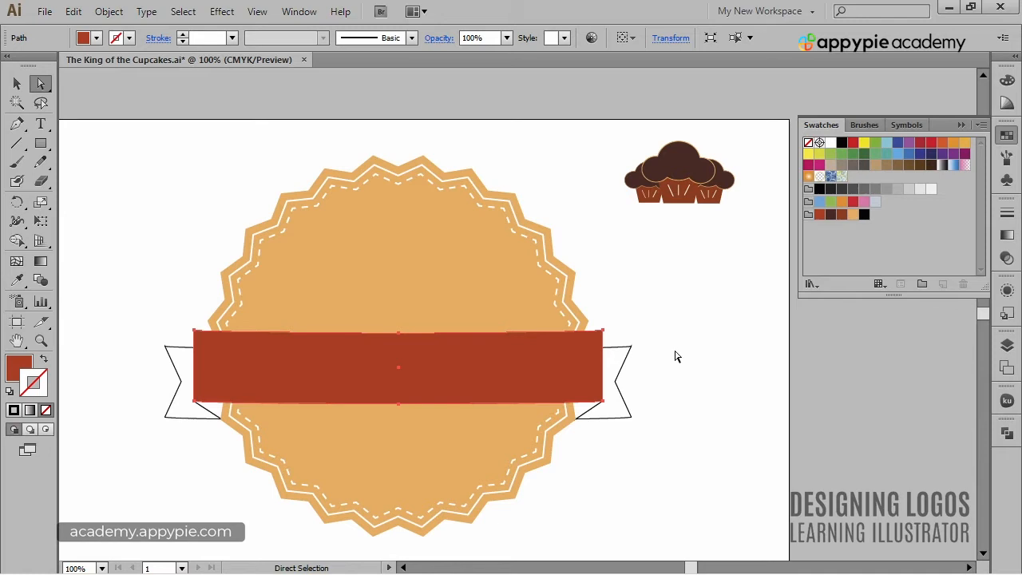
- Swap fill and stroke on the ribbon's folded corners so they are solid black without an outline
left_click(582, 412)
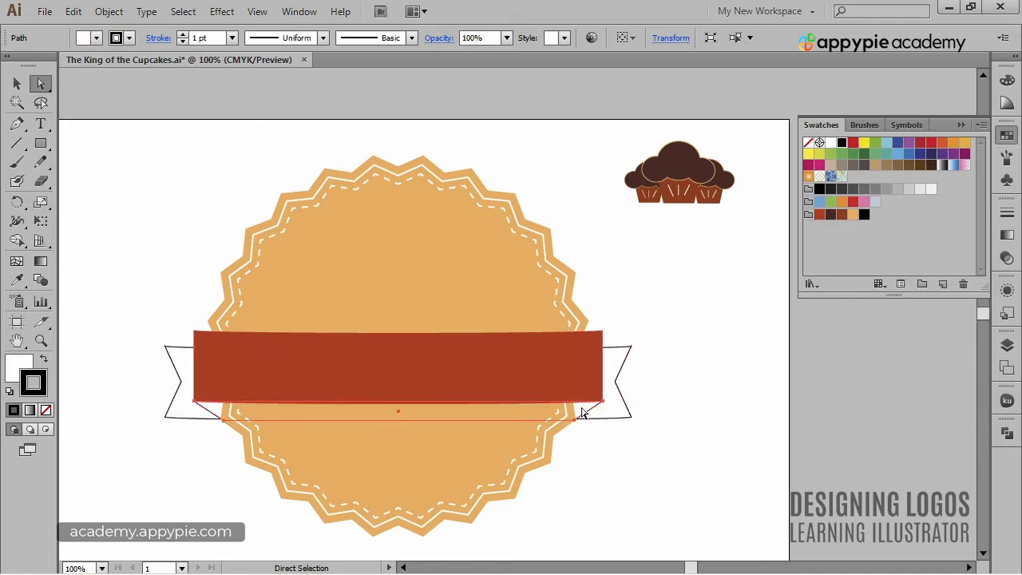
key("shift+x")
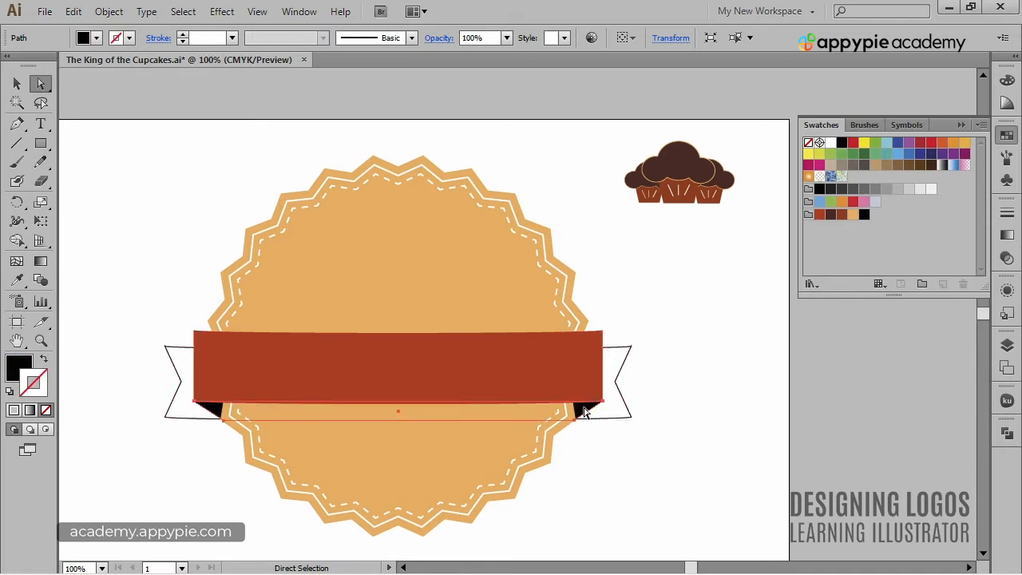
key("x")
key("/")
- Remove the outline from the ribbon's back piece with the tails and fill it with the reddish-brown swatch
left_click(631, 412)
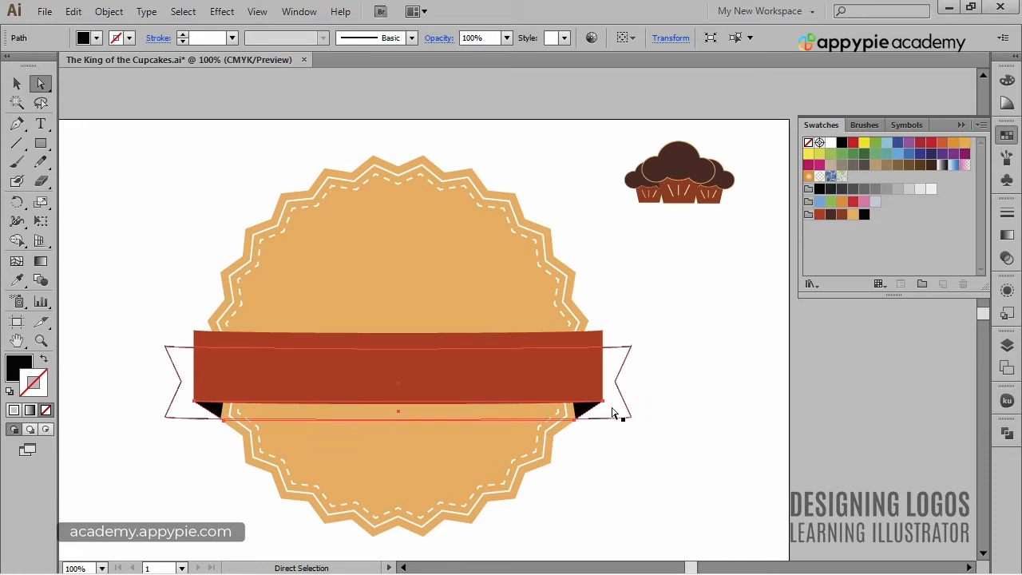
key("slash")
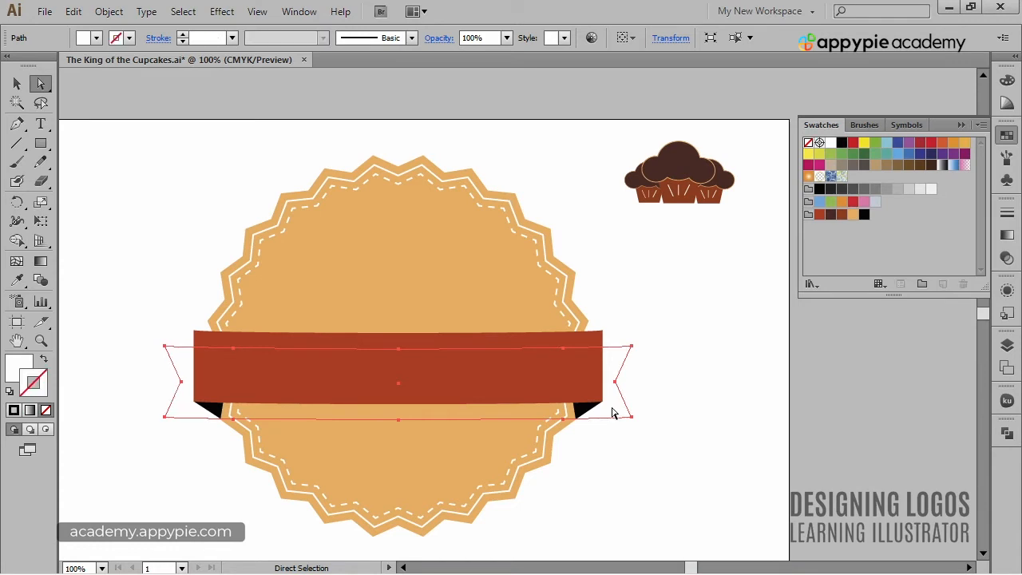
left_click(843, 214)
left_click(675, 300)
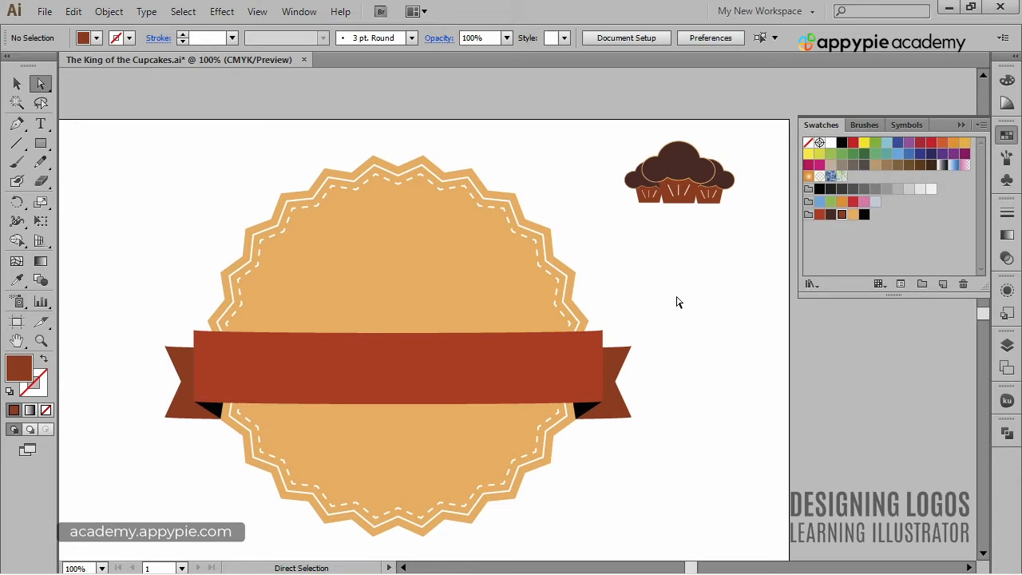
- Move the three cupcakes onto the badge, centered above the ribbon, and enlarge them proportionally
key("ctrl+0")
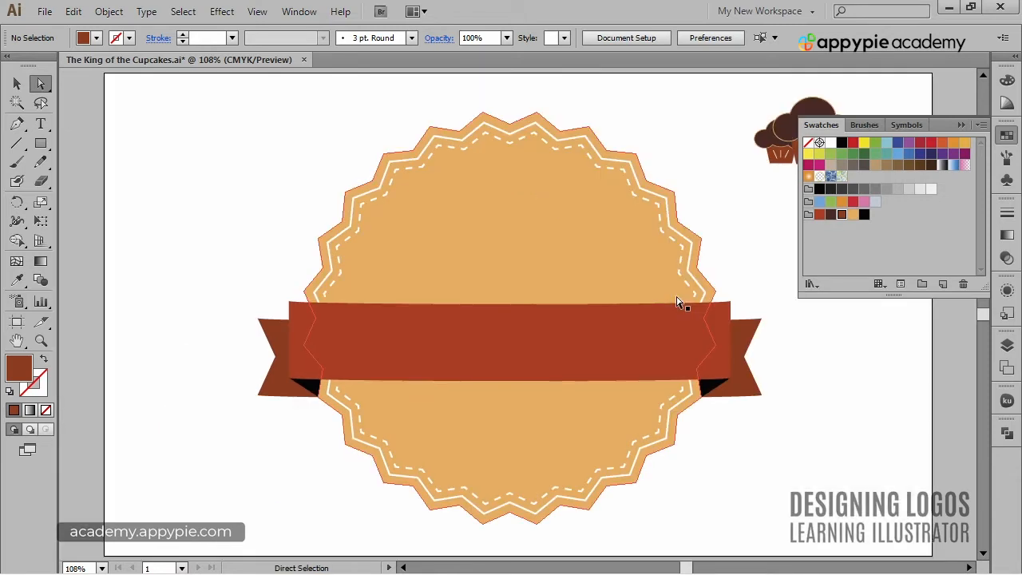
left_click(963, 125)
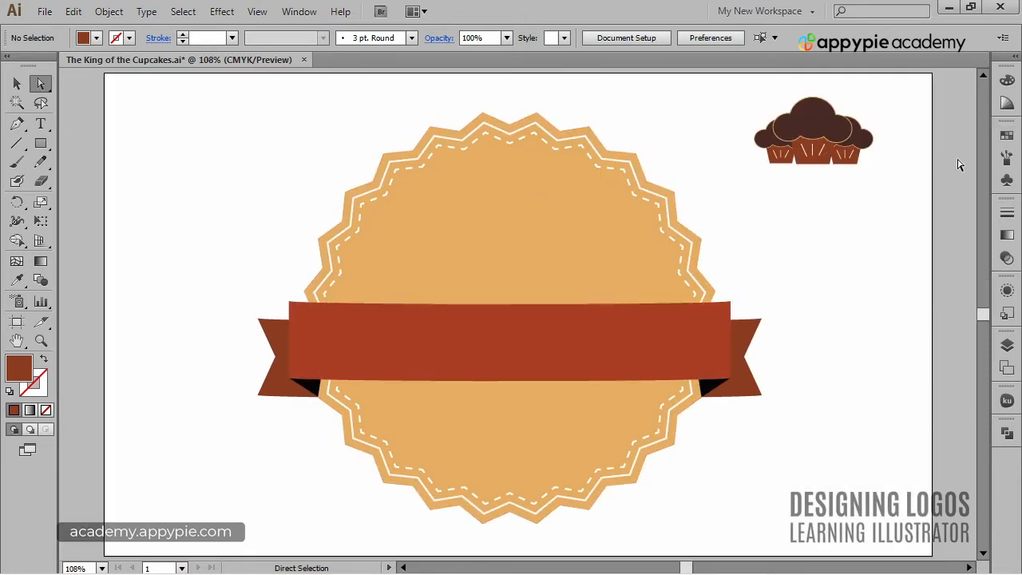
key("v")
left_click_drag(815, 128, 512, 241)
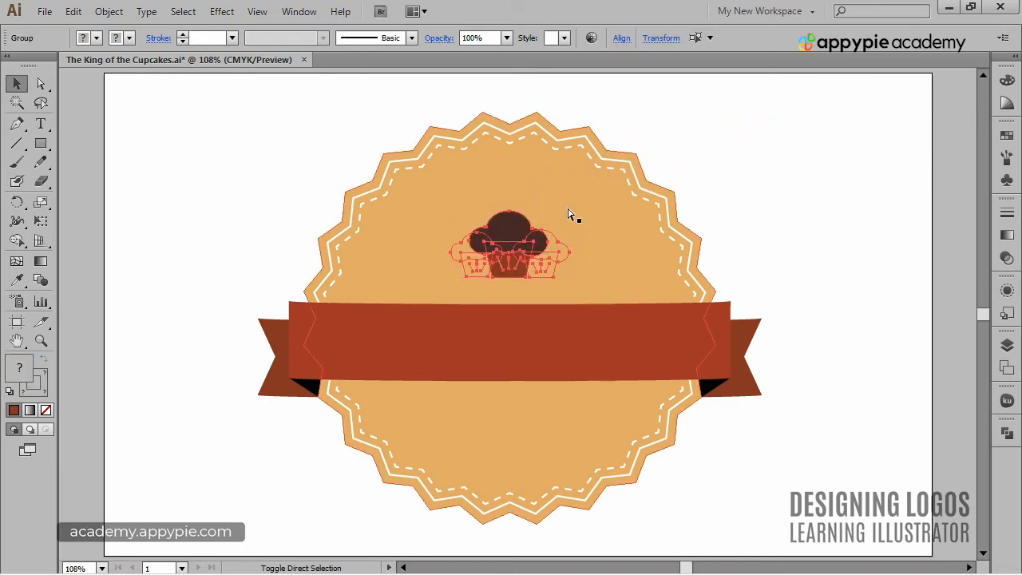
left_click_drag(570, 211, 614, 190)
- Copy the lower edge of the ribbon's front band, paste it in front and nudge the copy slightly up inside the band
key("a")
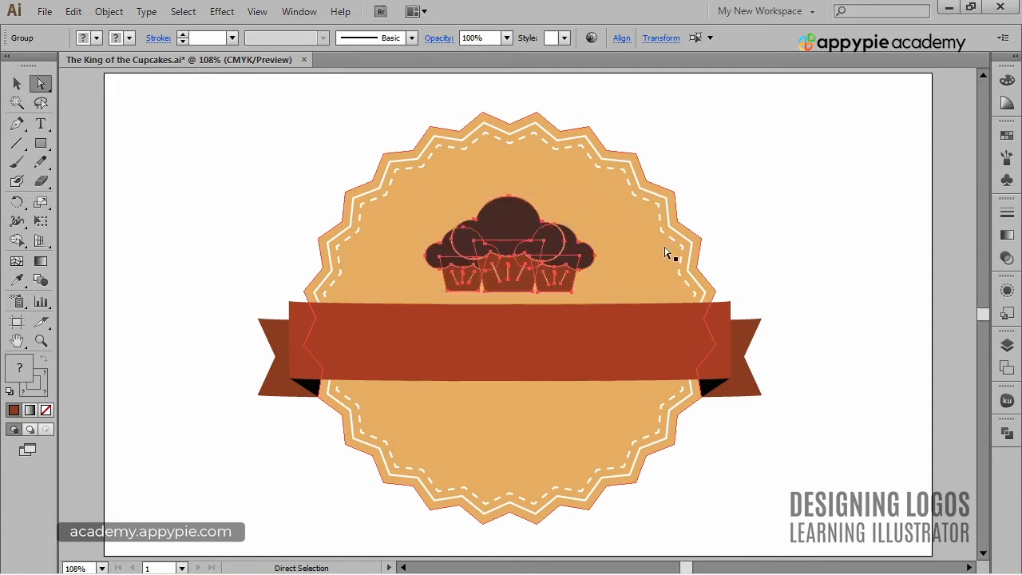
left_click(511, 380)
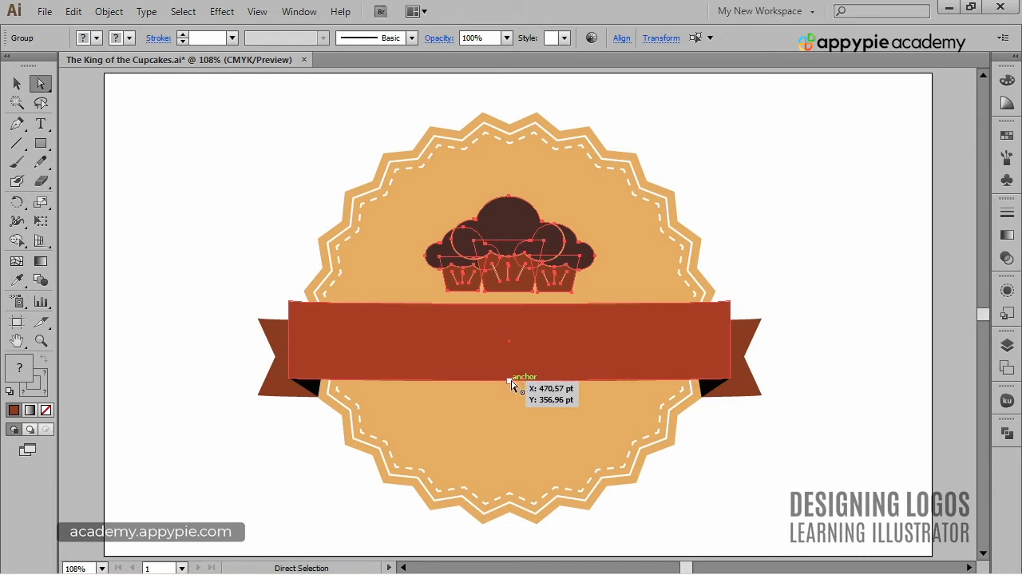
left_click(511, 381)
key("v")
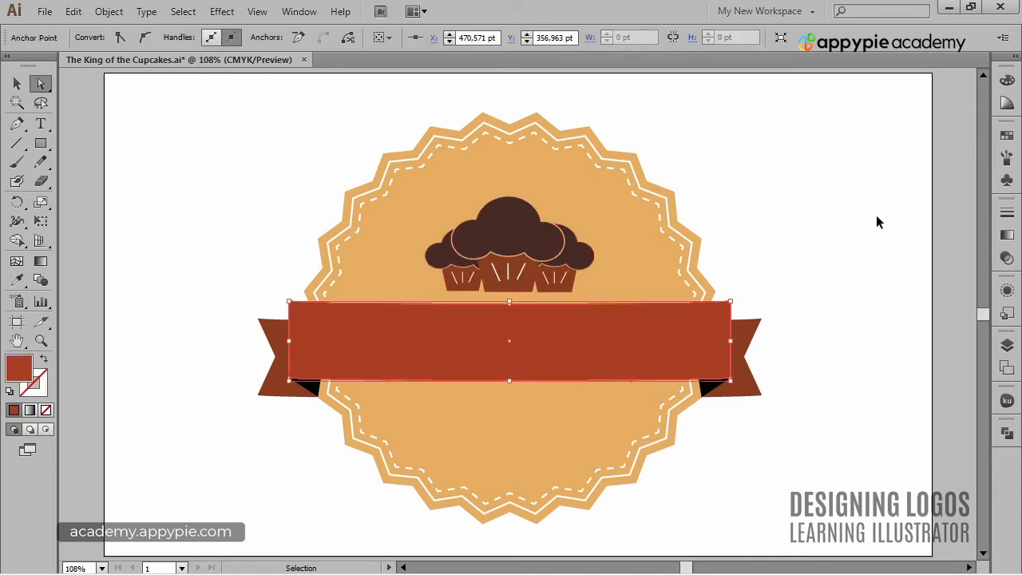
key("ctrl+f")
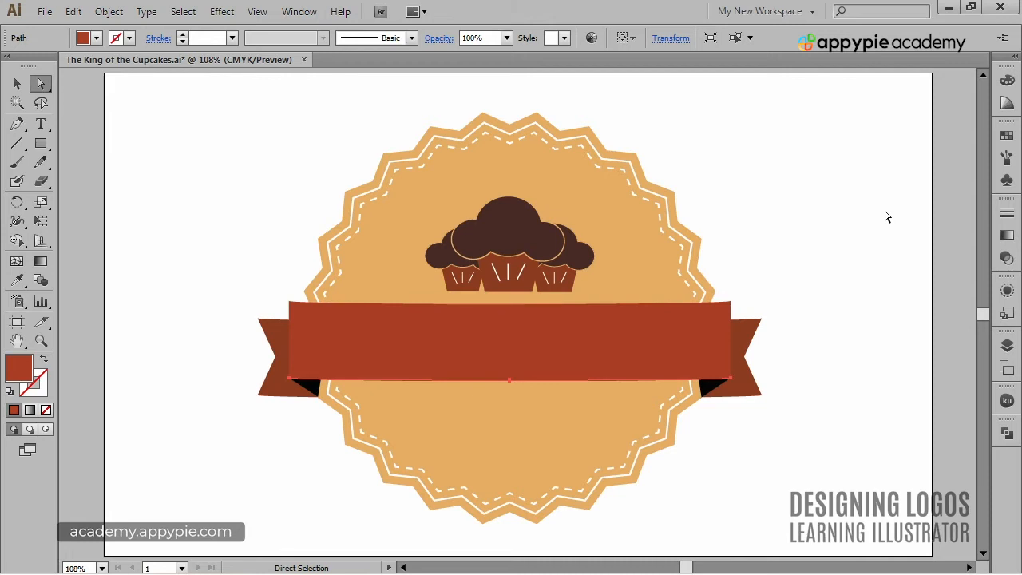
key("Up")
key("Up")
key("Up")
key("Up")
key("Up")
key("Up")
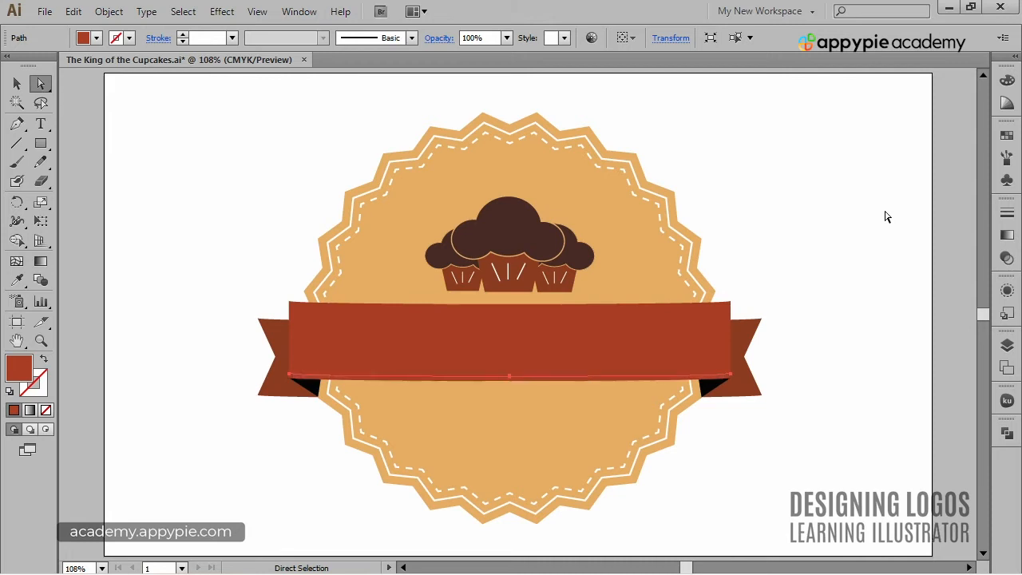
- Move the copied curve up to the lower third of the ribbon's front band and give it no fill with a 1 pt black stroke
key("Up")
key("Up")
key("Up")
key("Up")
key("Up")
key("Up")
key("Up")
key("Up")
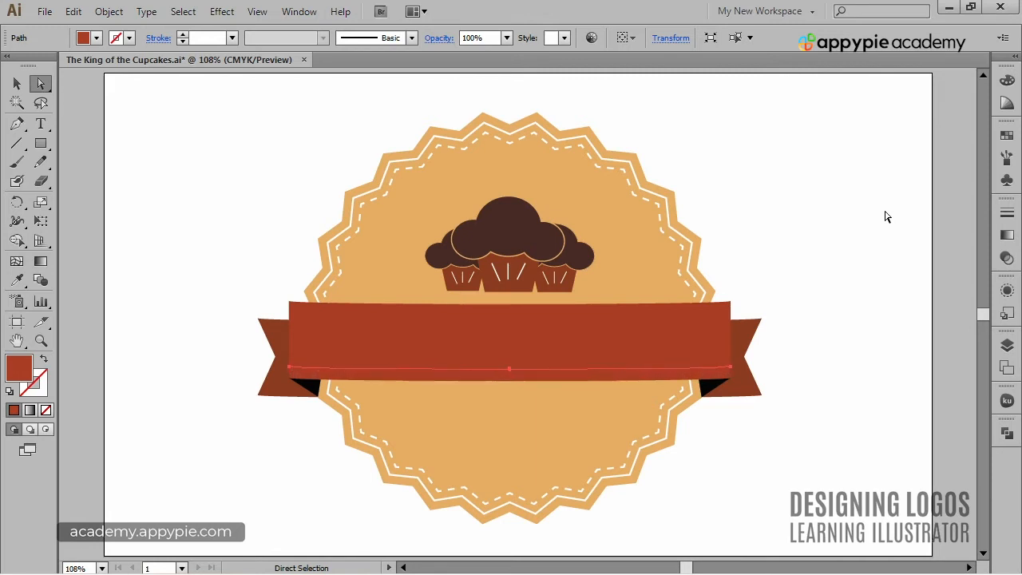
key("Up")
key("Up")
key("Up")
key("Up")
key("Up")
key("Up")
key("Up")
key("Up")
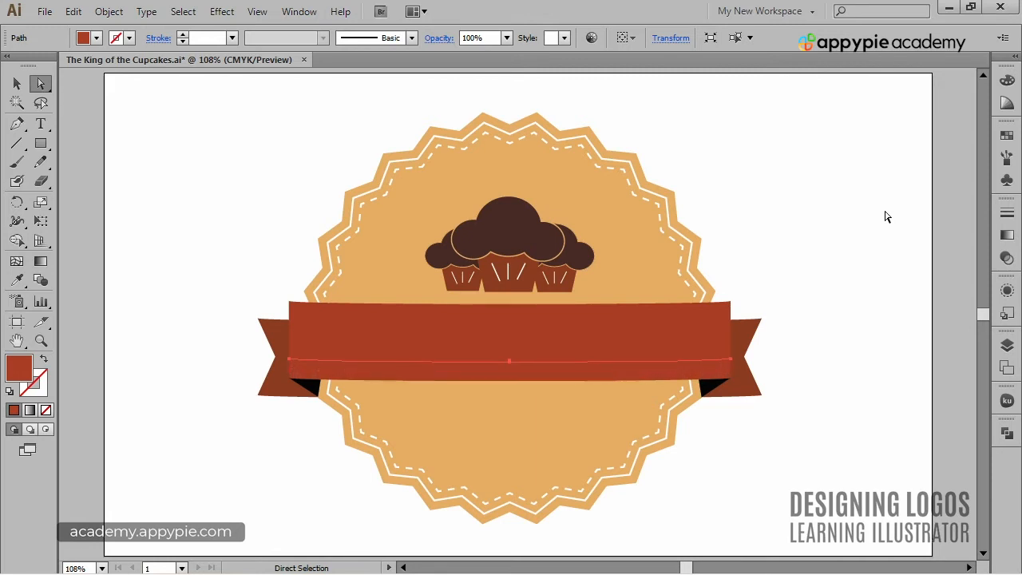
key("Up")
key("Up")
key("d")
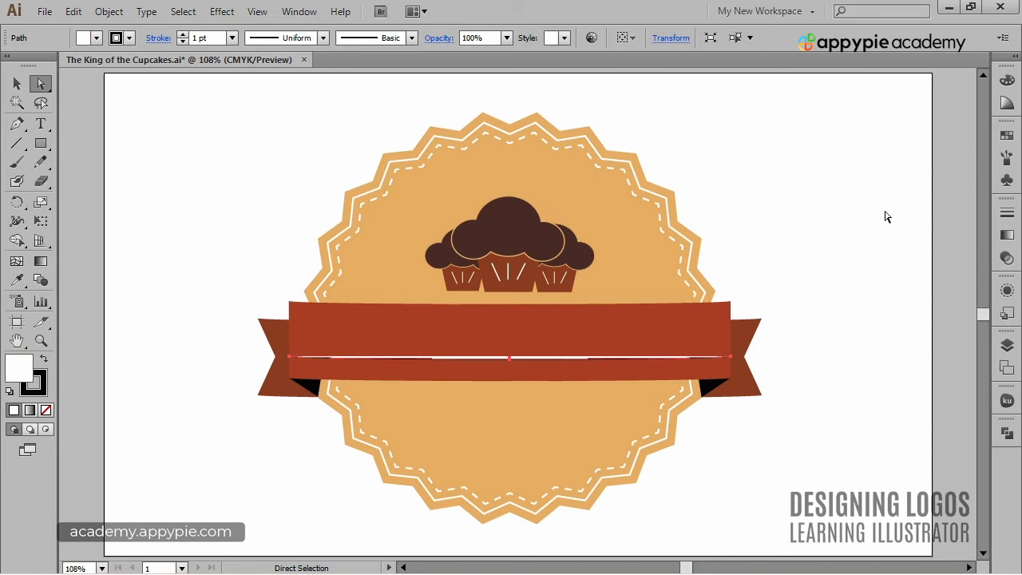
key("slash")
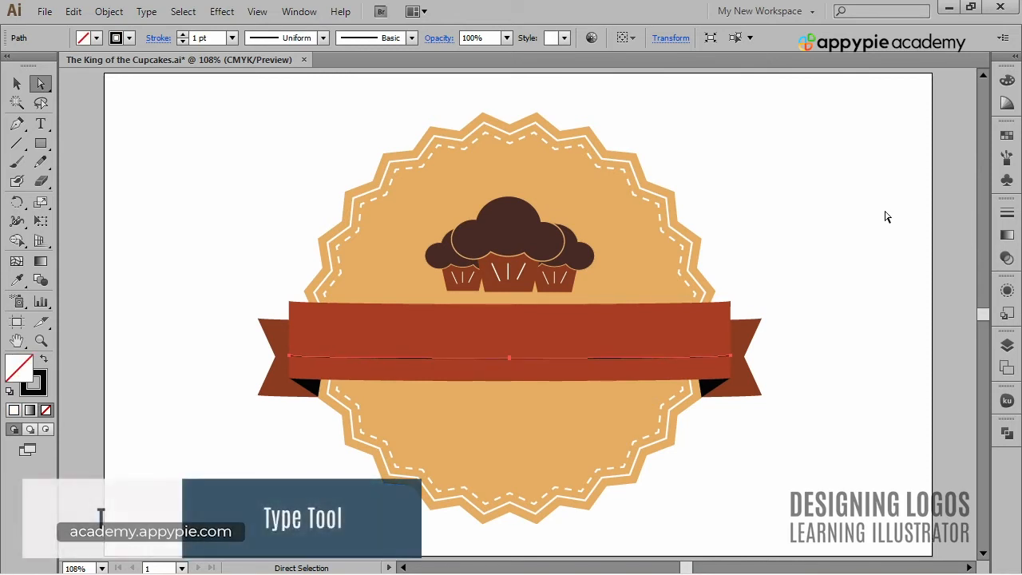
- Add path text reading "the King of Cupcakes" along the curve in the ribbon and flip it upright above the path
key("t")
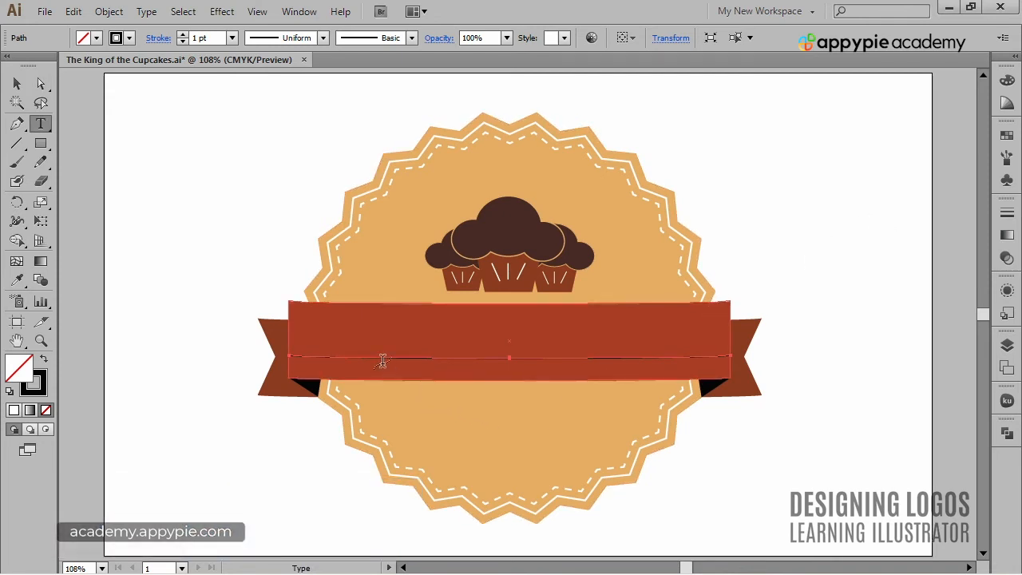
left_click(437, 355)
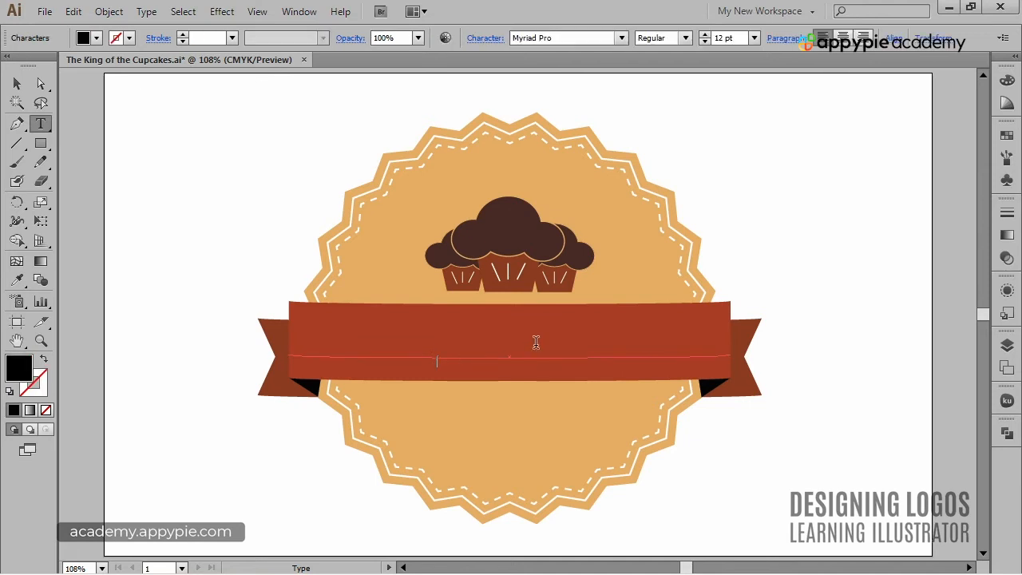
type("The King of Cupcakes")
left_click(41, 83)
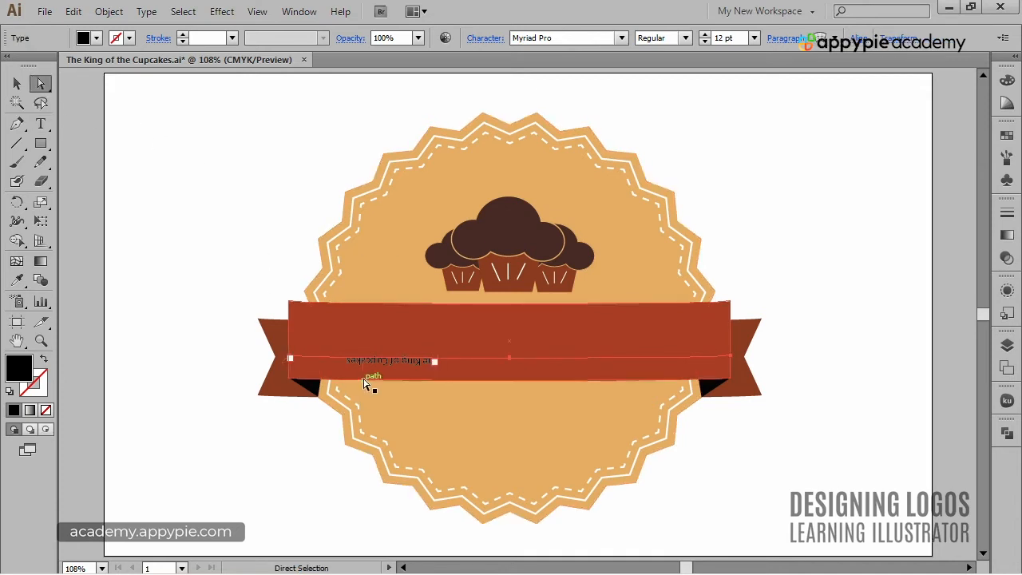
left_click_drag(363, 368, 515, 366)
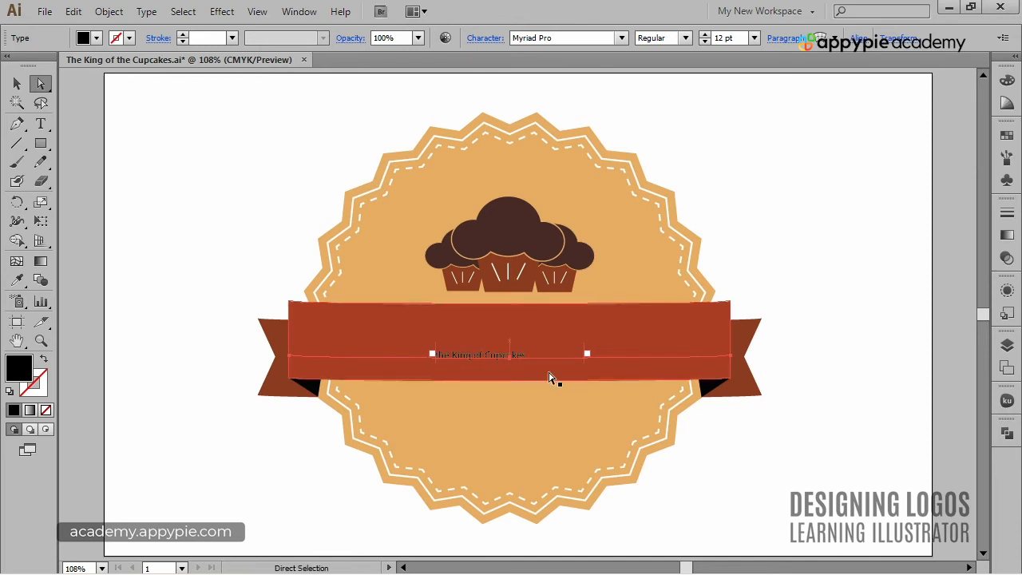
- Extend the text's end bracket along the path, center-align the text and shift it to the middle of the ribbon
left_click_drag(585, 351, 691, 348)
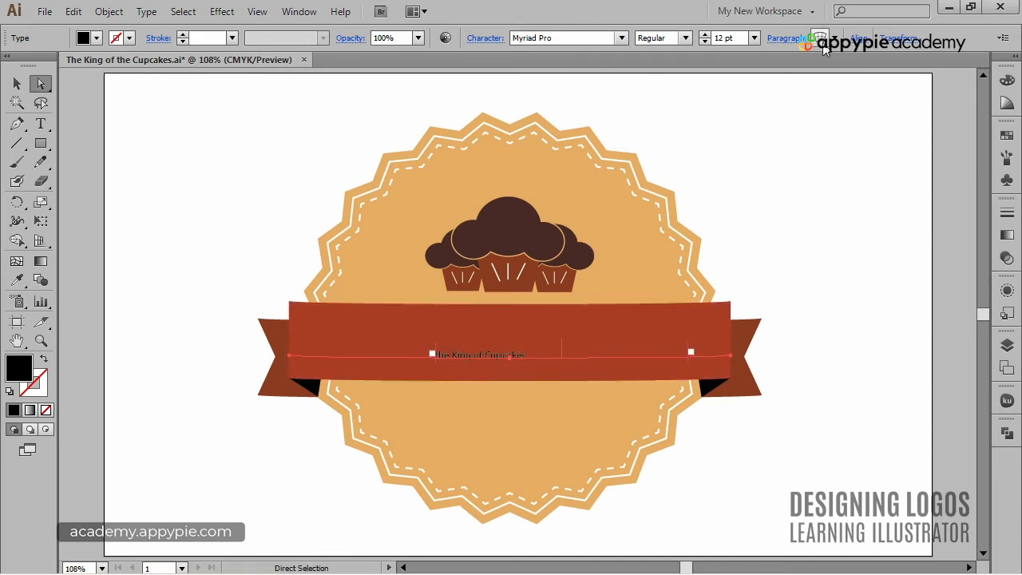
left_click(785, 38)
left_click(662, 67)
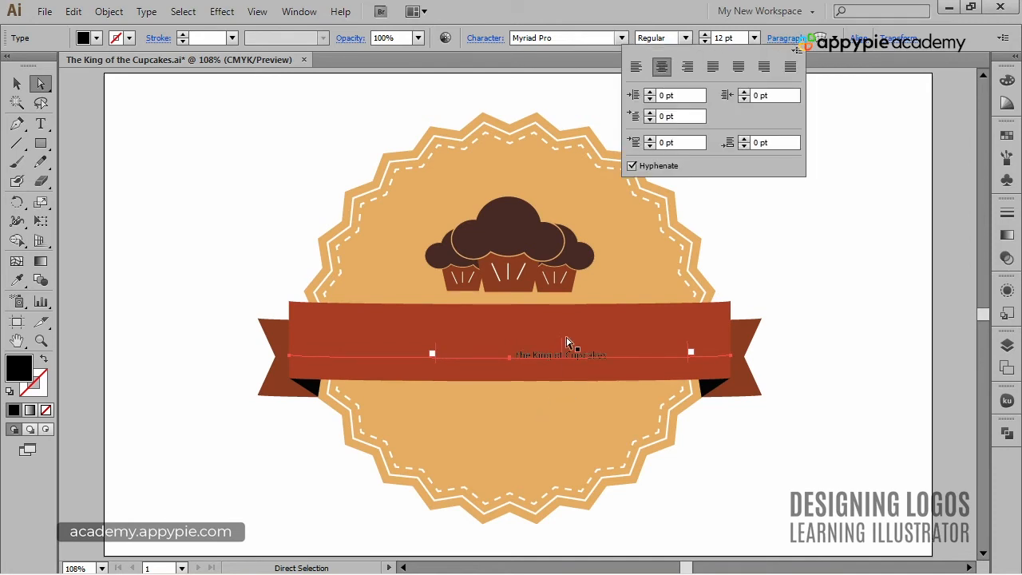
left_click(562, 347)
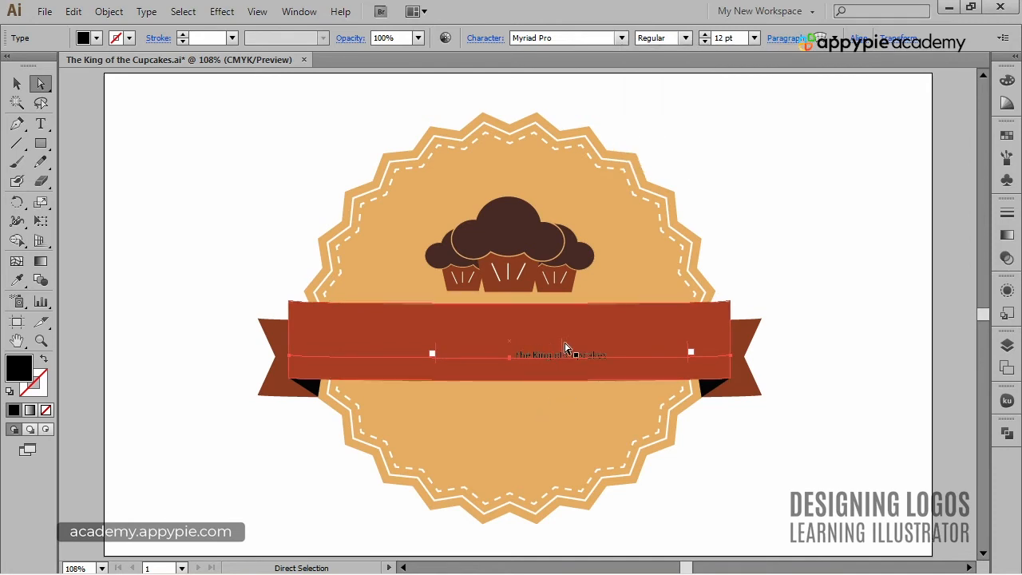
left_click_drag(564, 349, 511, 354)
- Set the ribbon text's font to Berkshire Swash and fill it with white
left_click(543, 38)
type("BadaBoom BBerk")
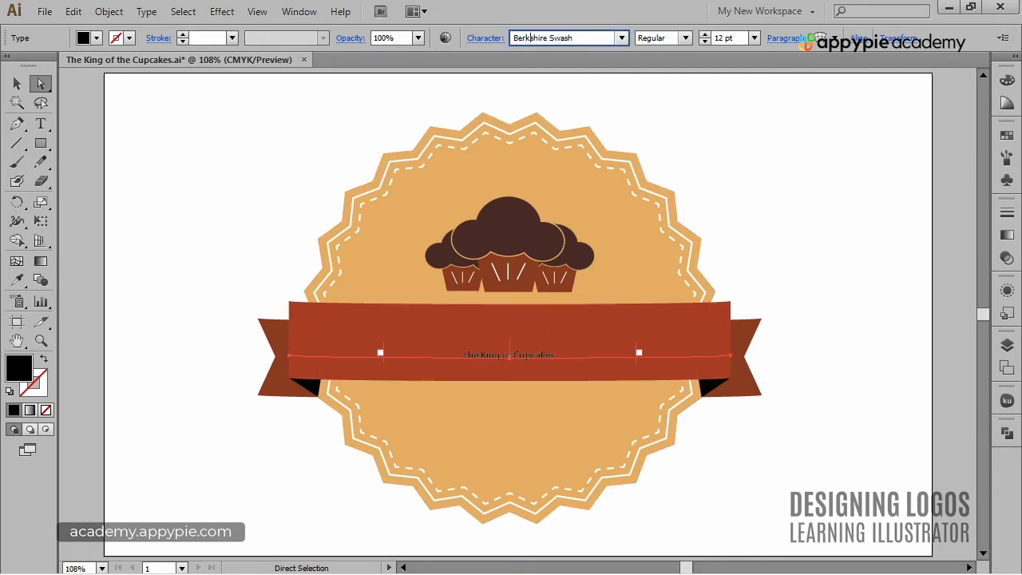
key("Return")
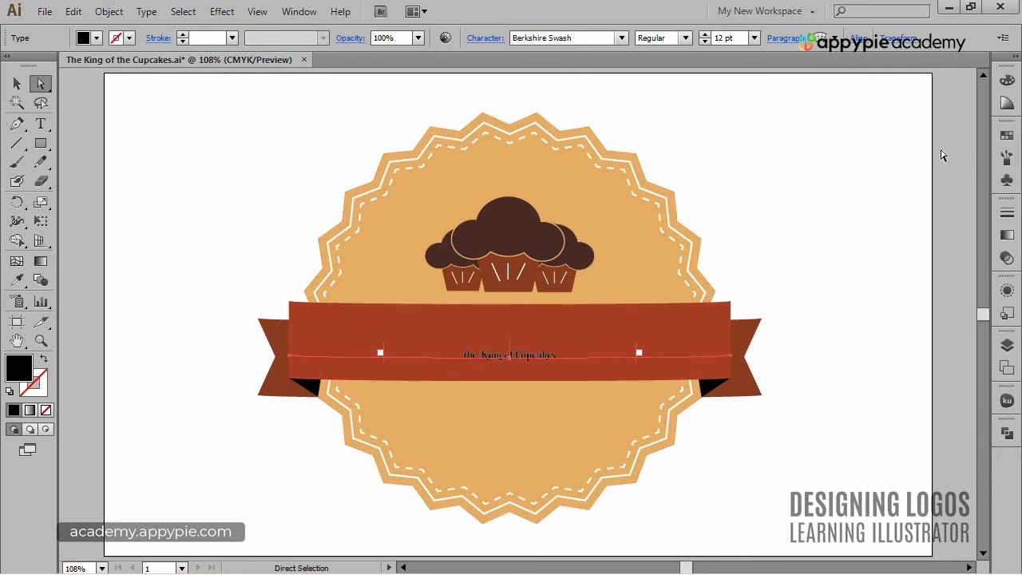
left_click(1007, 136)
left_click(831, 142)
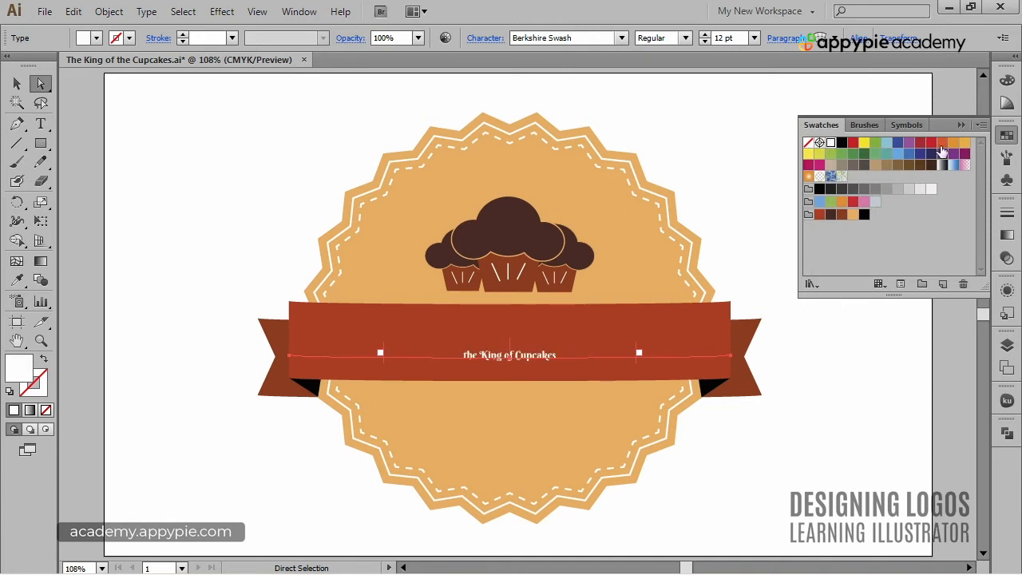
left_click(961, 125)
- Increase the ribbon text's font size to 32 pt
key("ctrl+shift+period")
key("ctrl+shift+period")
key("ctrl+shift+period")
key("ctrl+shift+period")
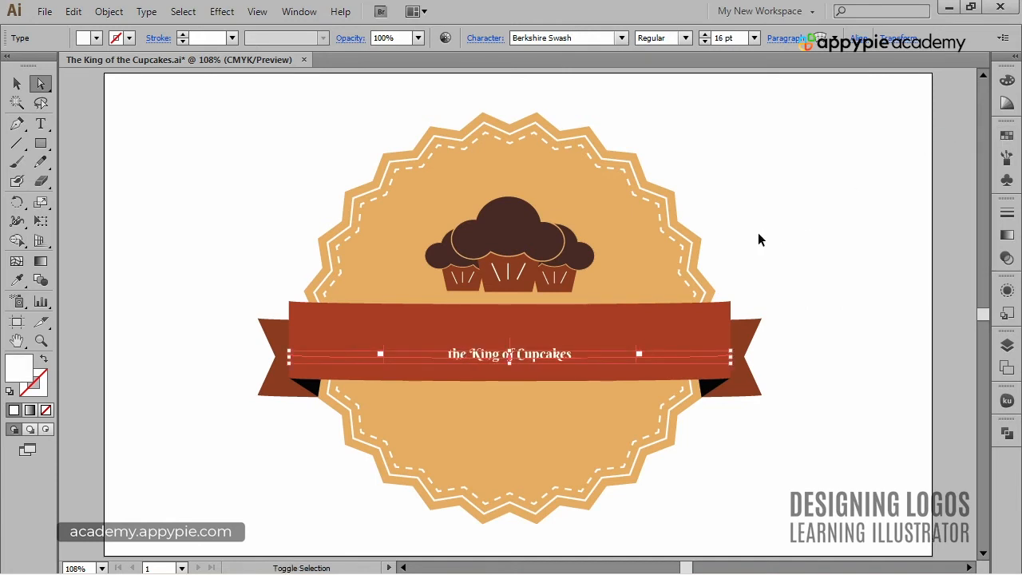
key("ctrl+shift+period")
key("ctrl+shift+period")
key("ctrl+shift+period")
key("ctrl+shift+period")
key("ctrl+shift+period")
key("ctrl+shift+period")
key("ctrl+shift+period")
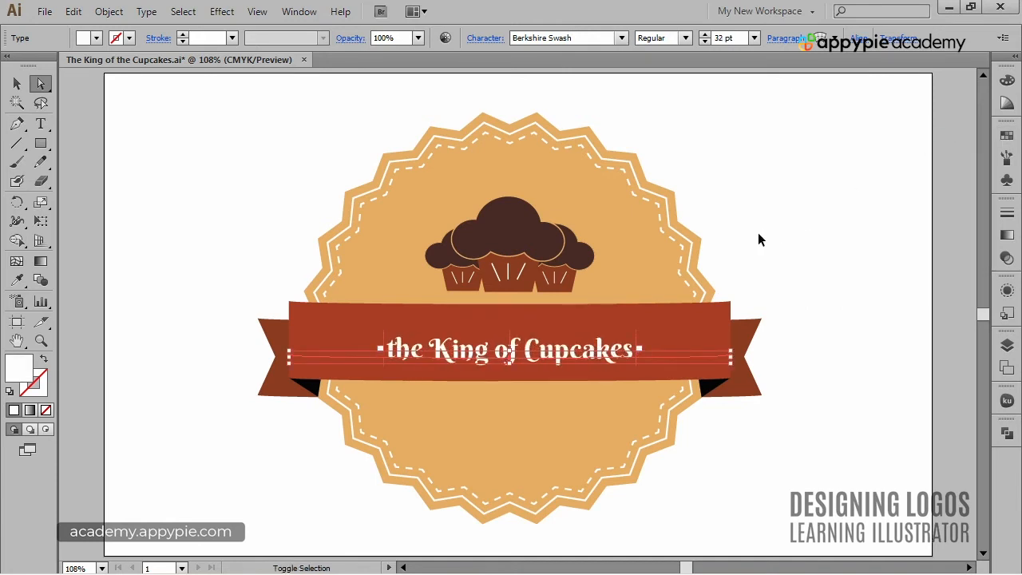
key("ctrl+shift+comma")
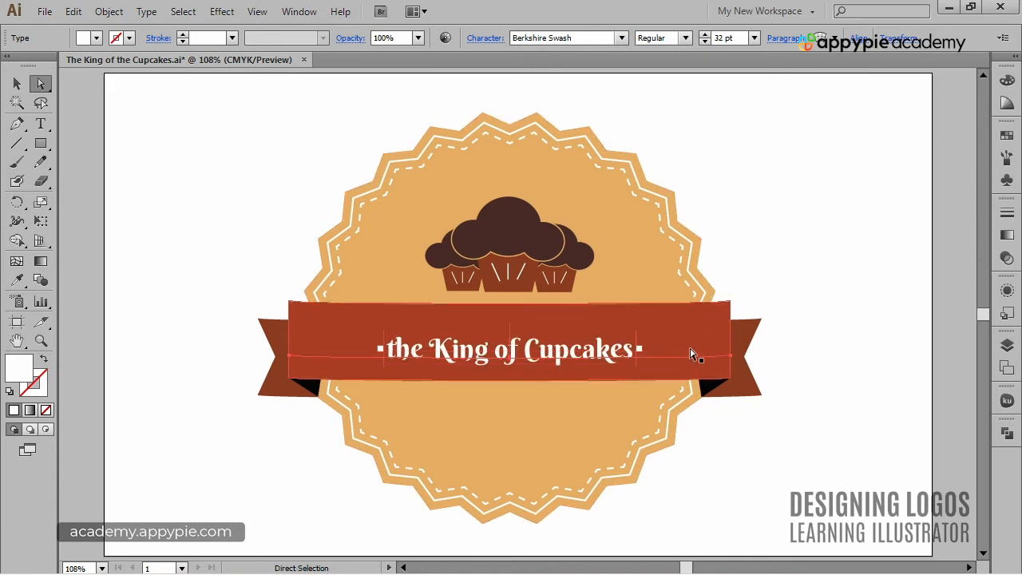
- Extend the text's brackets evenly on both sides and capitalize the first word so it reads "The King of Cupcakes"
left_click_drag(636, 336, 688, 343)
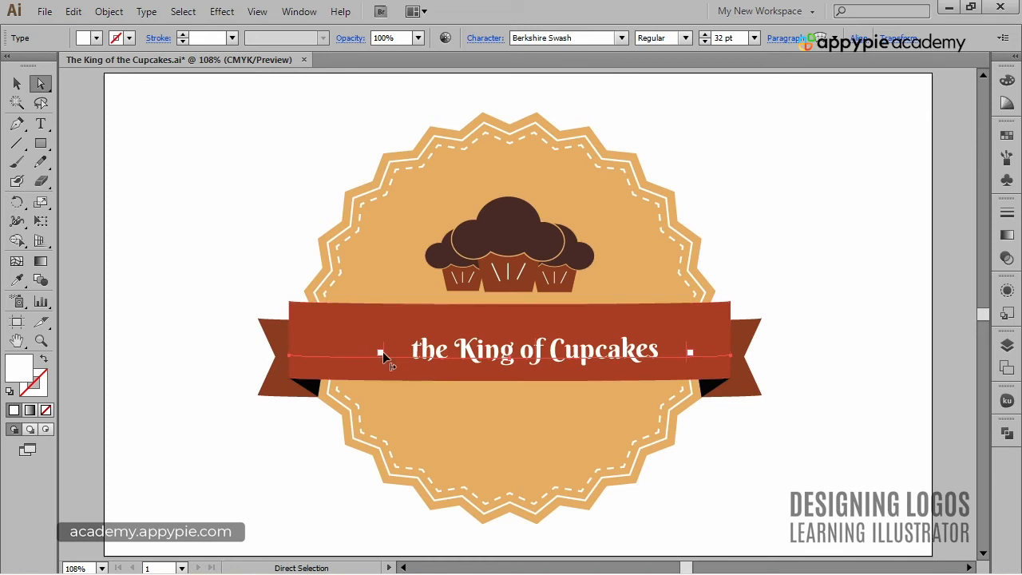
mouse_move(384, 355)
left_mouse_down()
mouse_move(331, 352)
mouse_move(399, 353)
left_mouse_up()
key("t")
type("T")
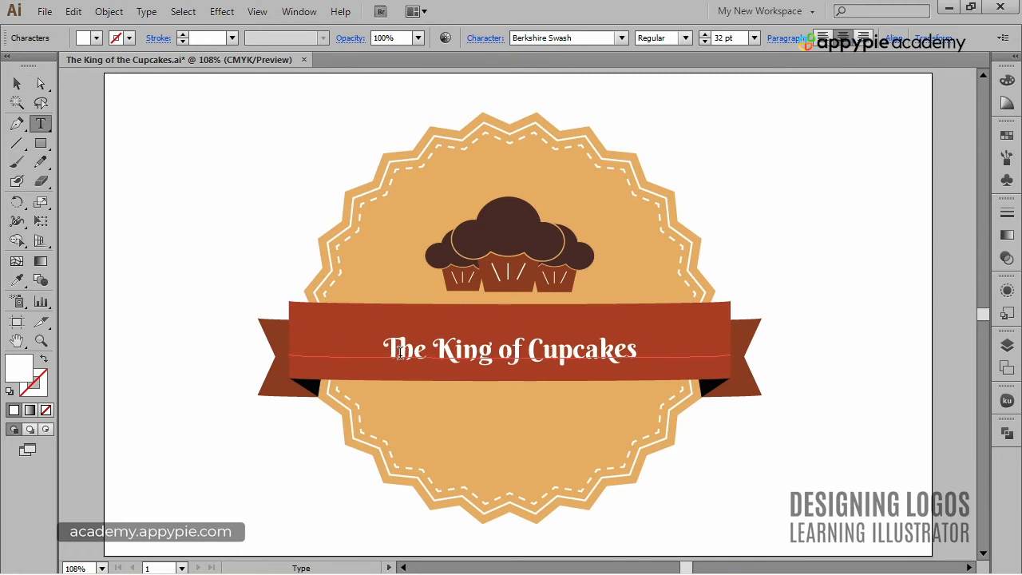
- Enlarge the whole ribbon text to 42 pt and deselect it
key("ctrl+a")
key("ctrl+shift+period")
key("ctrl+shift+period")
key("ctrl+shift+period")
key("ctrl+shift+period")
key("ctrl+shift+period")
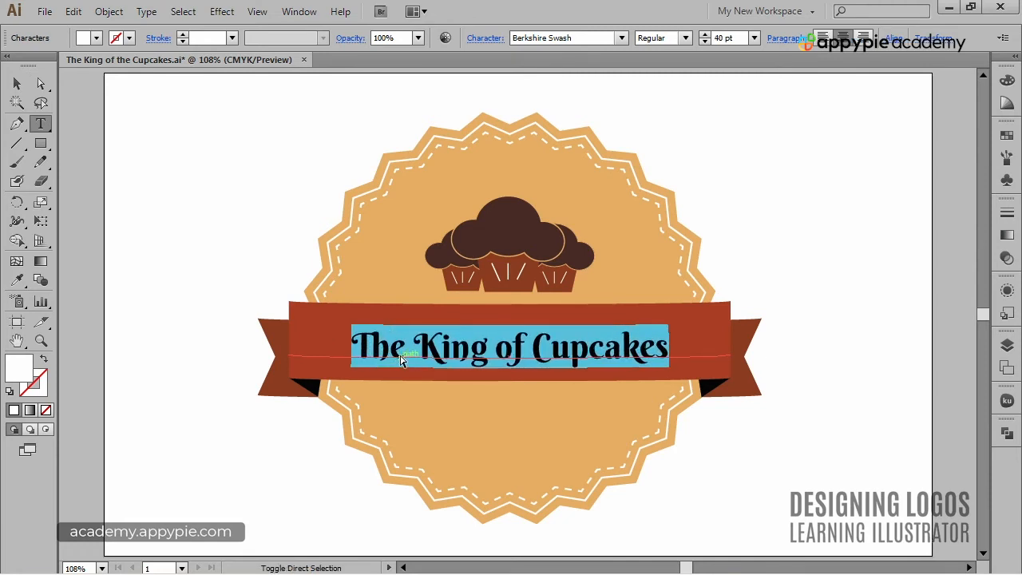
key("ctrl+shift+comma")
key("ctrl+shift+period")
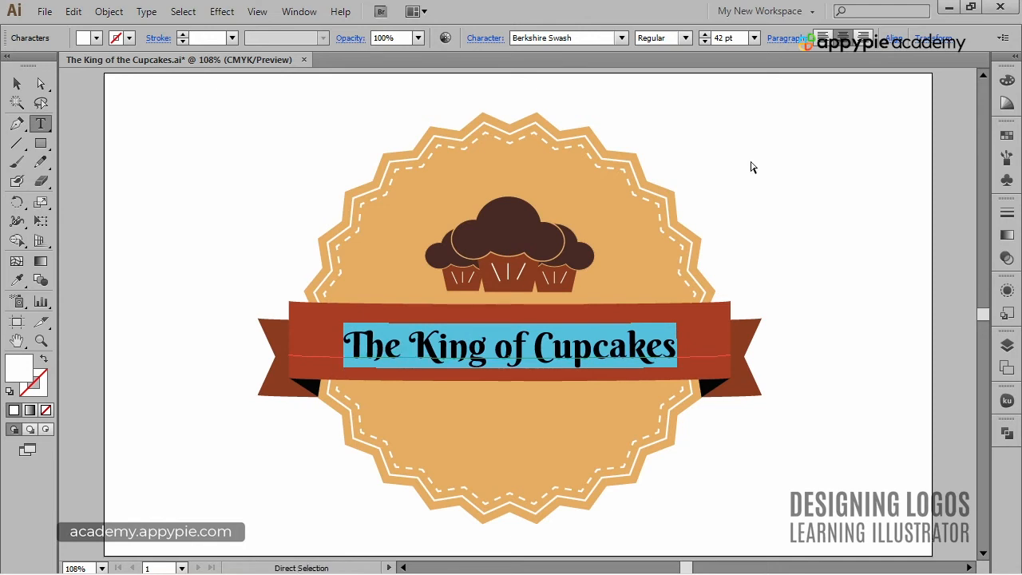
left_click(751, 167, "ctrl")
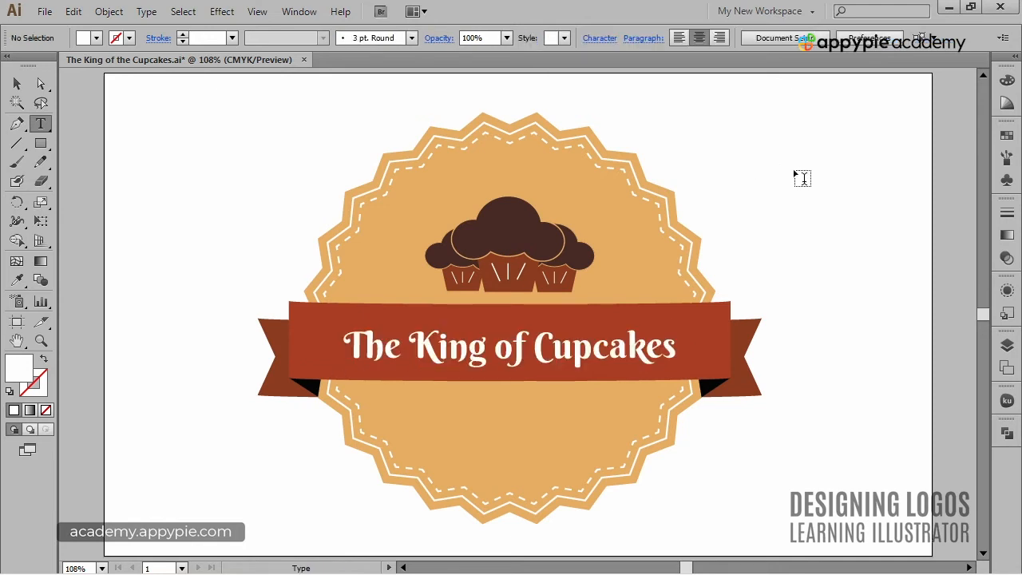
- Nudge the ribbon text slightly upward so it sits vertically centered in the front band
left_click(16, 83)
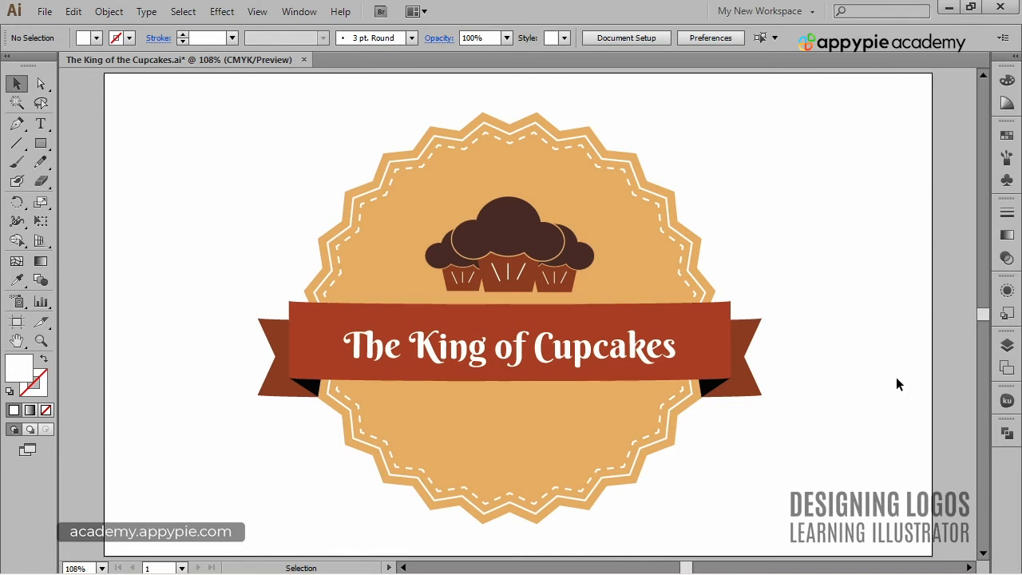
left_click(642, 359)
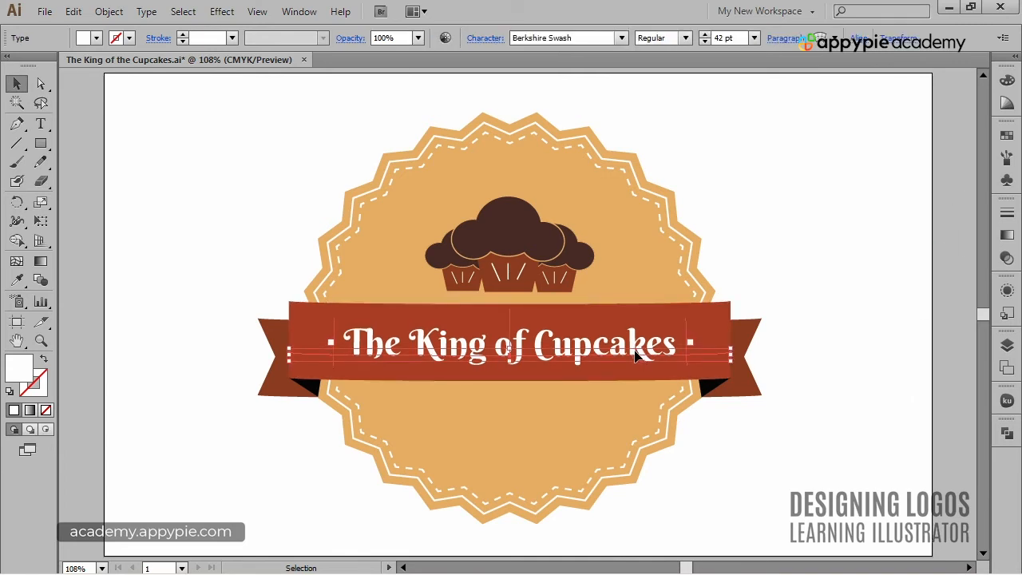
left_click(778, 289)
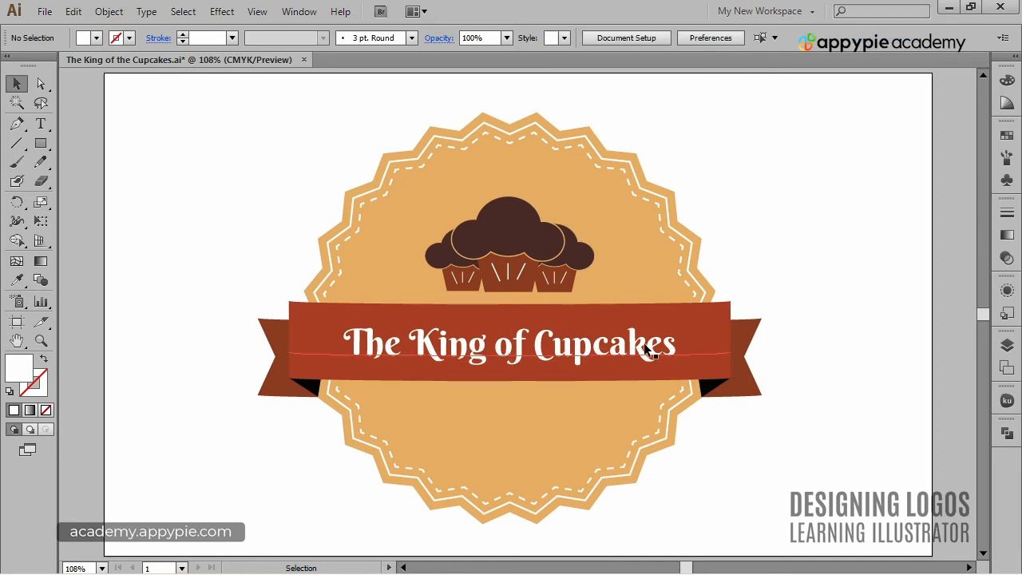
- Duplicate the ribbon text straight down onto the badge below the ribbon and reduce the copy to 24 pt
left_click_drag(649, 355, 653, 412)
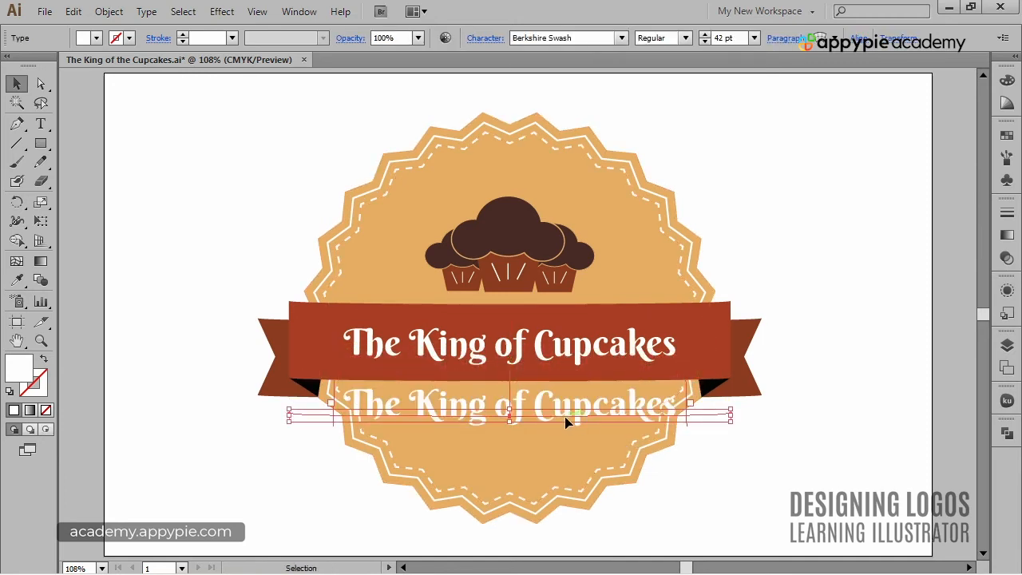
key("ctrl+shift+comma")
key("ctrl+shift+comma")
key("ctrl+shift+comma")
key("ctrl+shift+comma")
key("ctrl+shift+comma")
key("ctrl+shift+comma")
key("ctrl+shift+comma")
key("ctrl+shift+comma")
key("ctrl+shift+comma")
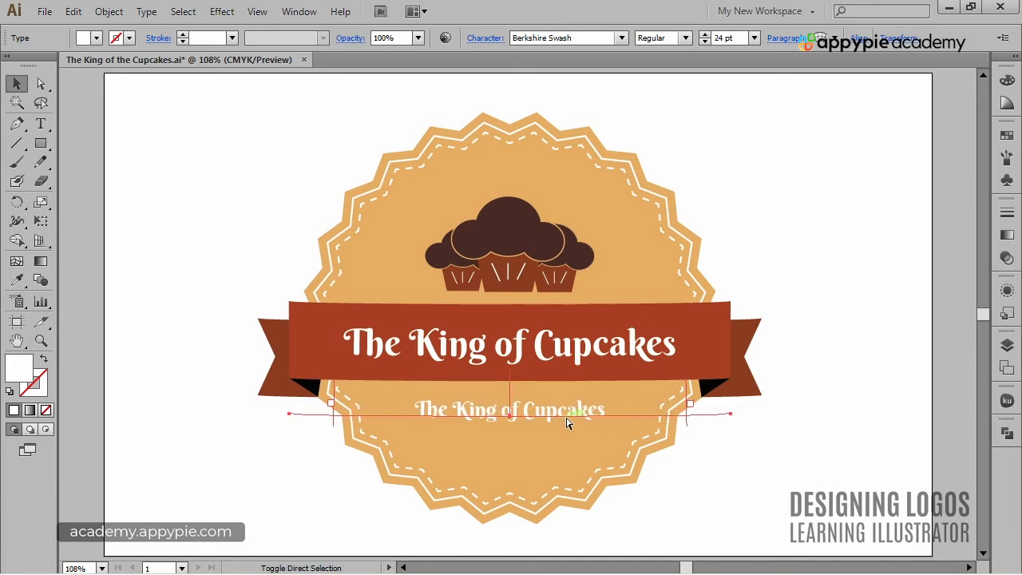
- Replace the wording of the text below the ribbon with "since the dawn of baking"
key("t")
left_click_drag(414, 412, 657, 399)
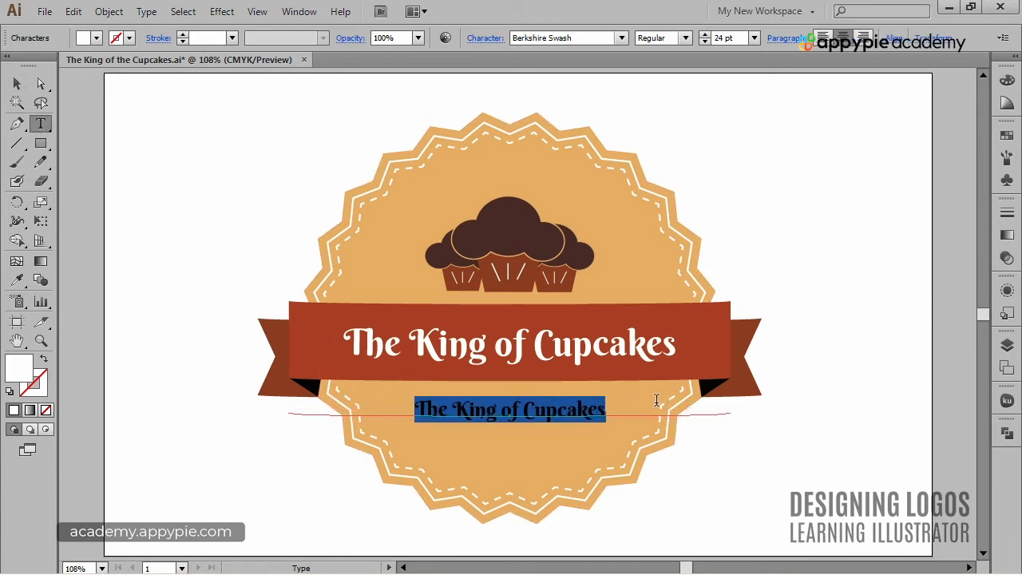
type("since the ")
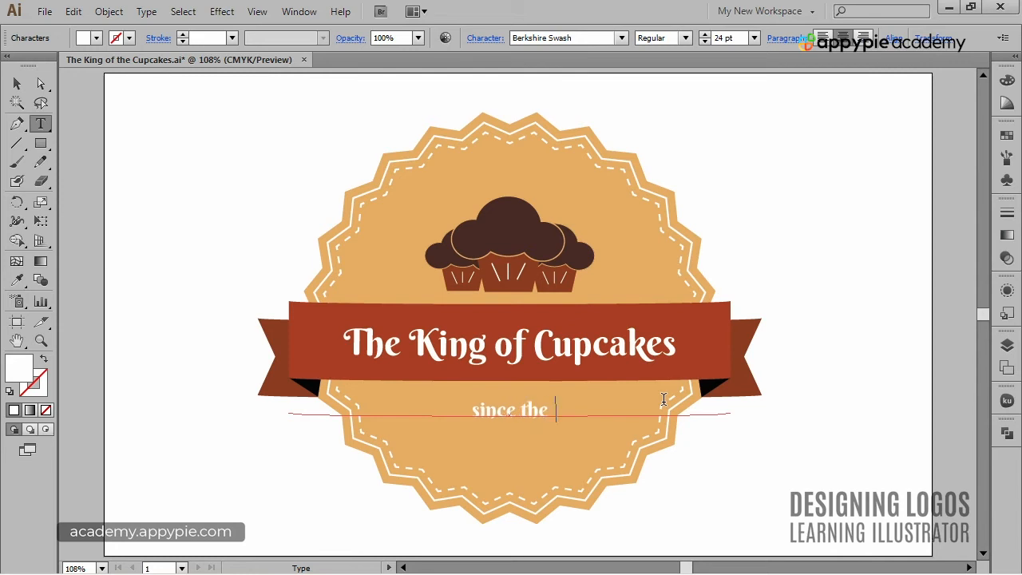
type("dawn of baki")
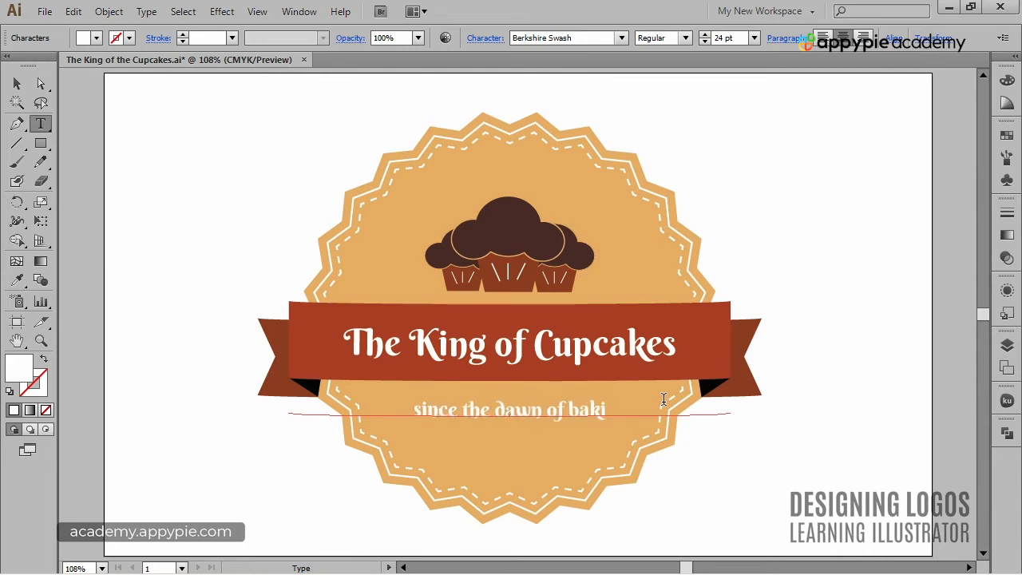
type("ng")
left_click(809, 188, "ctrl")
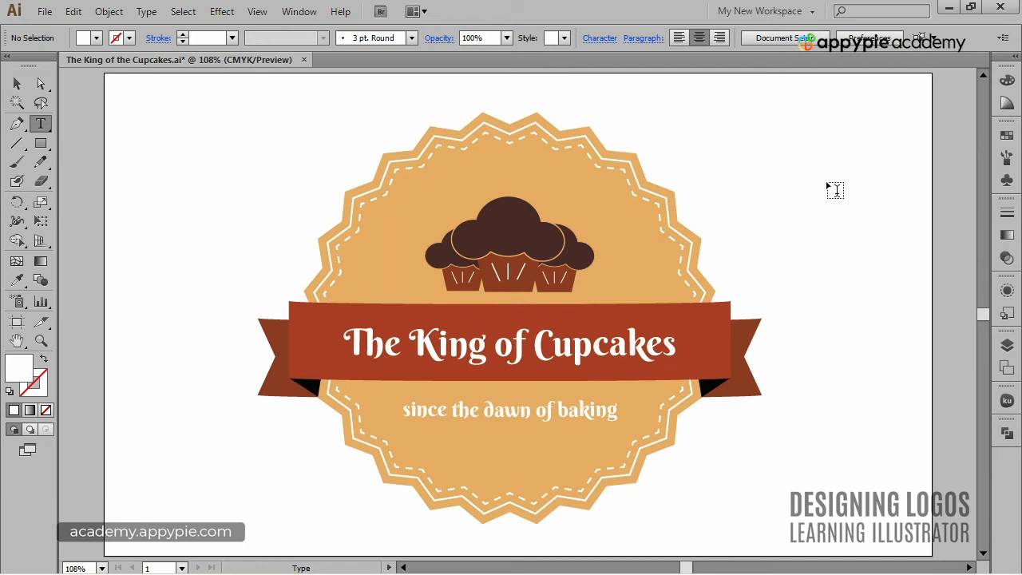
- Start a Drop Shadow effect on the ribbon title and the tagline below it together
left_click(642, 354, "ctrl")
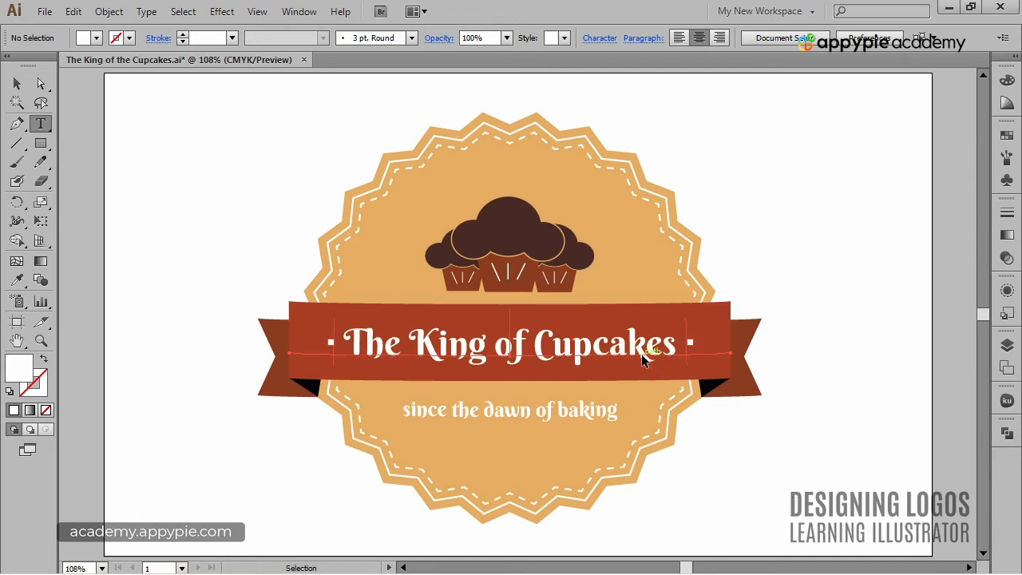
left_click(603, 414, "ctrl+shift")
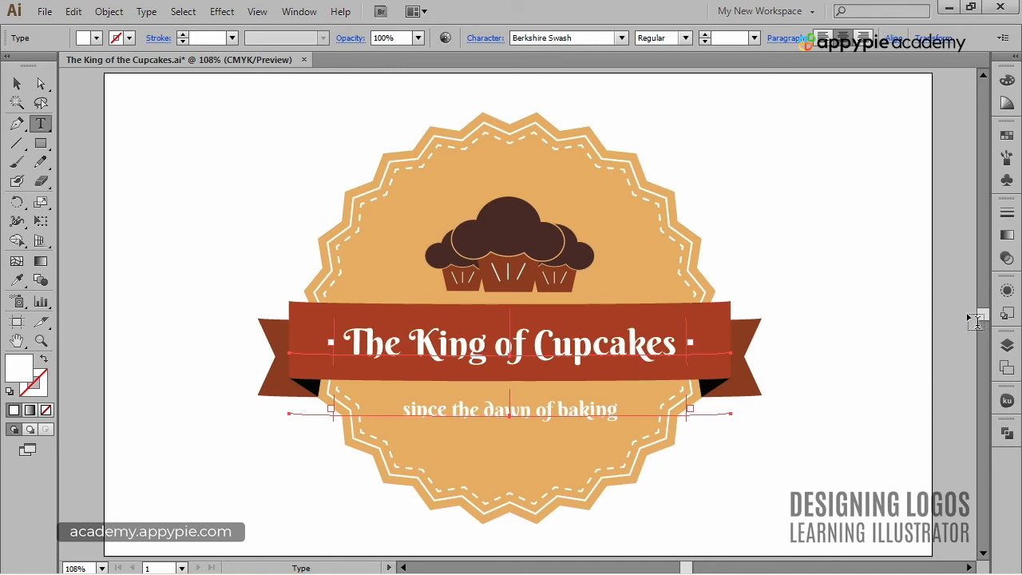
left_click(1007, 292)
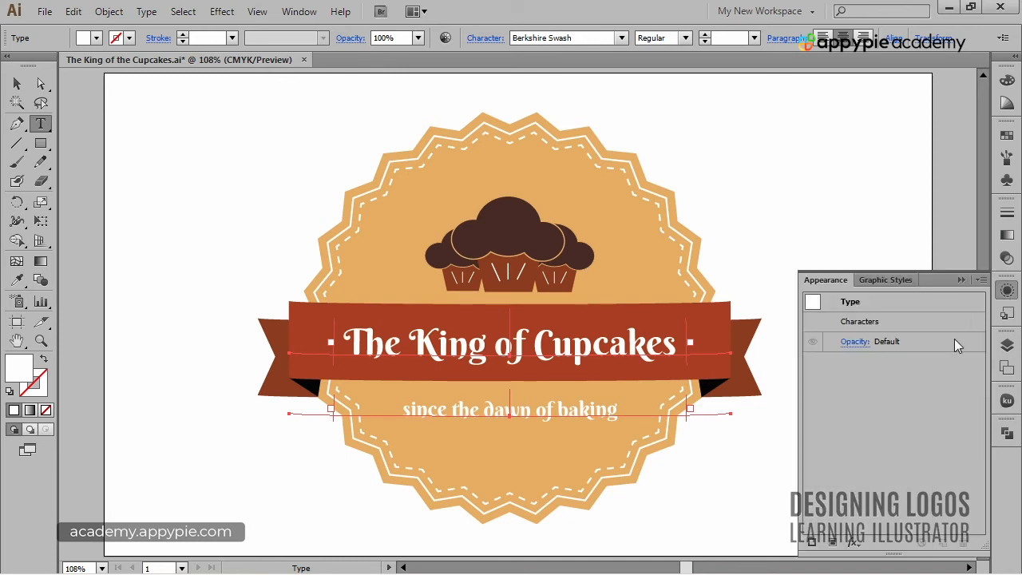
left_click(855, 543)
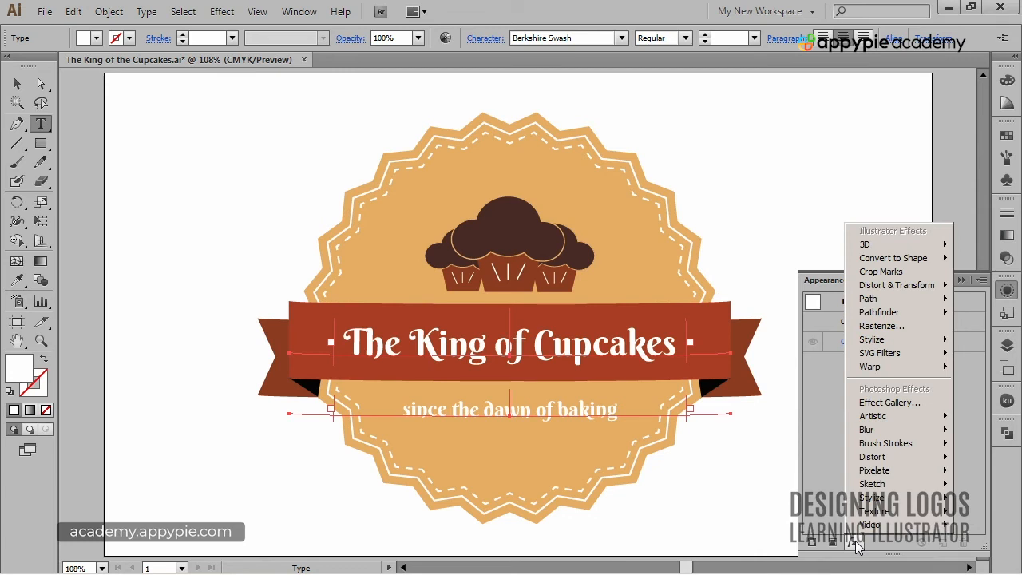
mouse_move(904, 342)
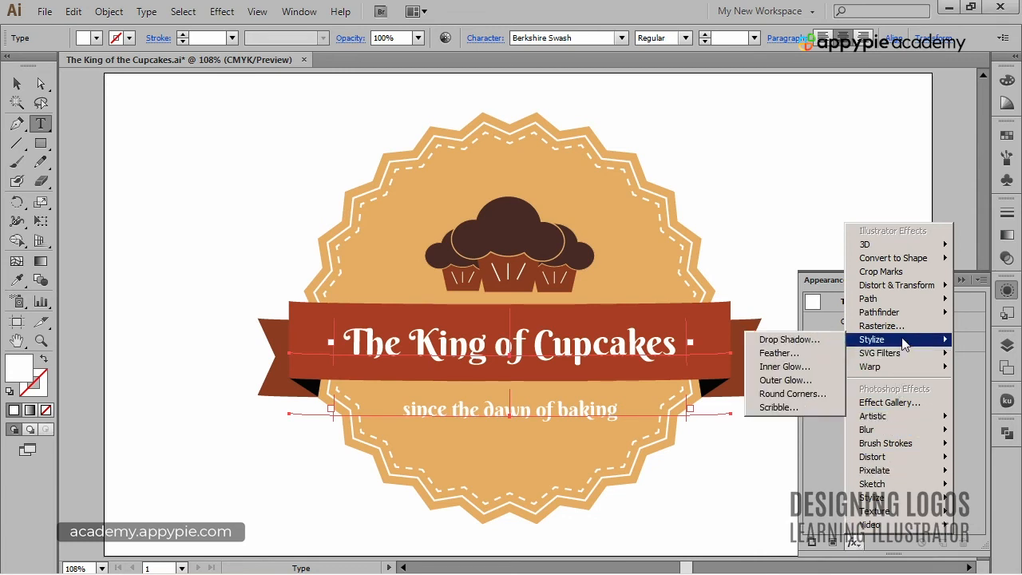
left_click(837, 341)
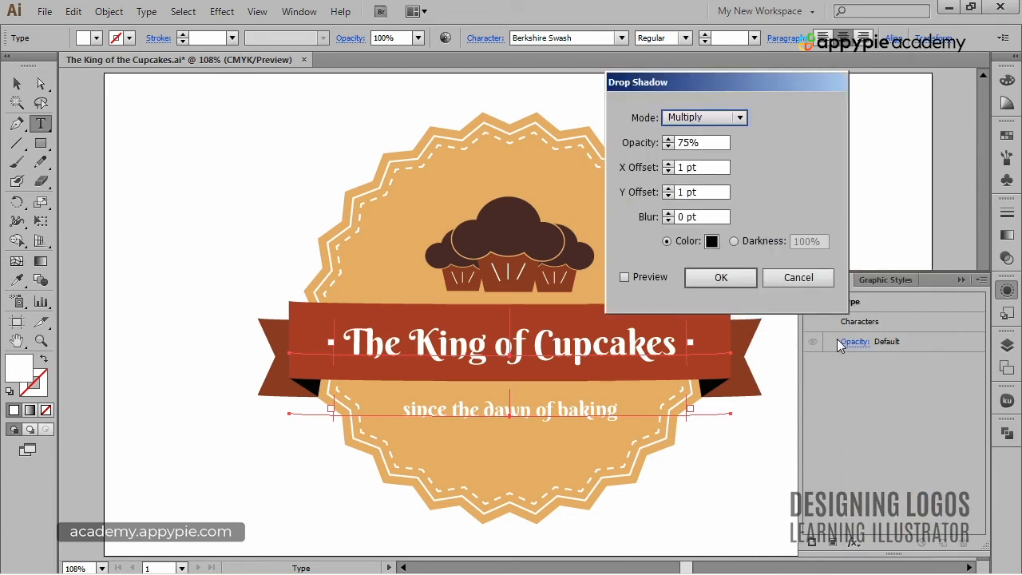
- Set the drop shadow to 1 pt X and Y offsets with 0 pt blur, apply it and deselect the text
left_click(668, 163)
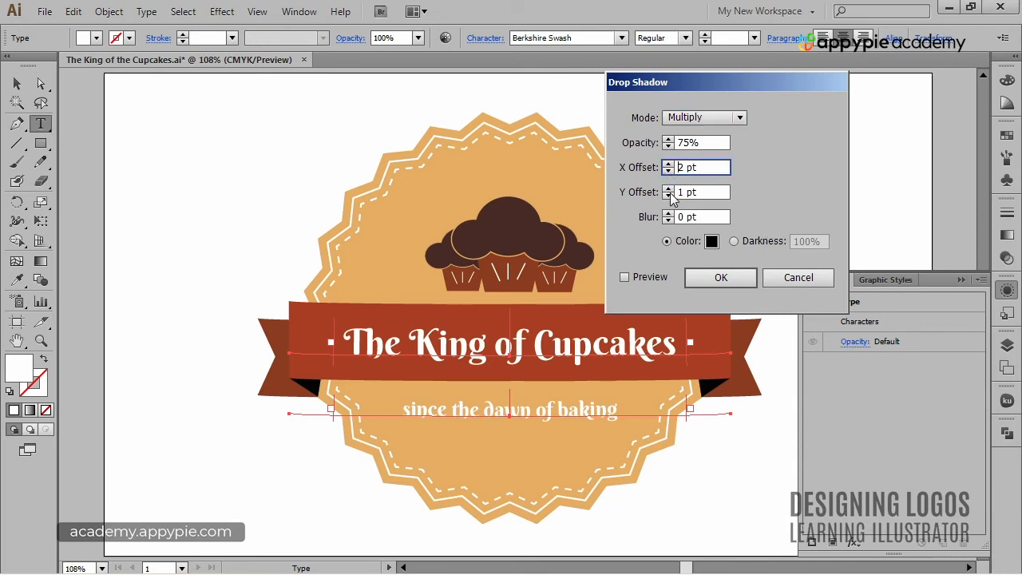
left_click(668, 190)
left_click(668, 171)
left_click_drag(700, 217, 619, 223)
type("0")
left_click(748, 280)
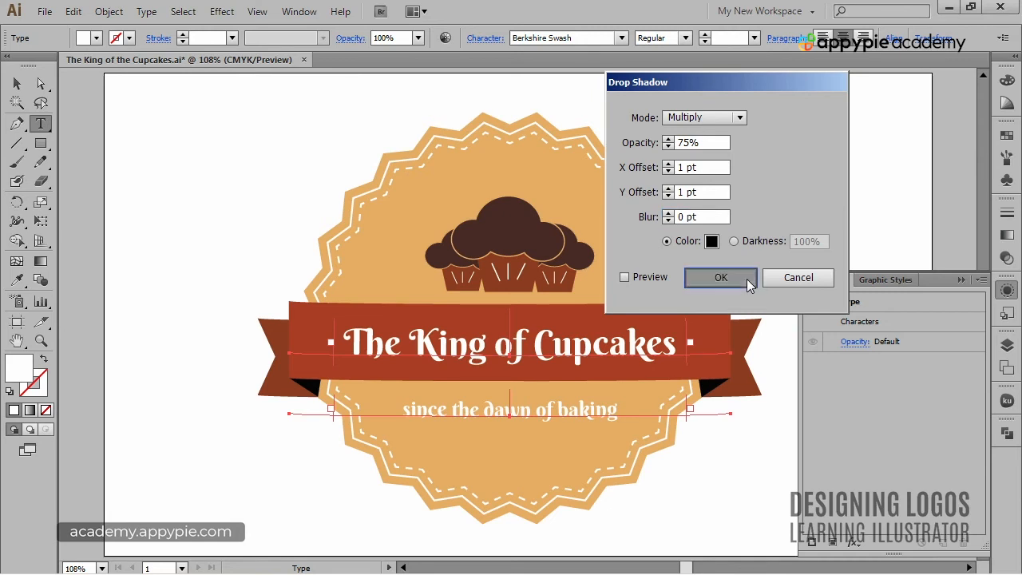
left_click(962, 279)
left_click(838, 254, "ctrl")
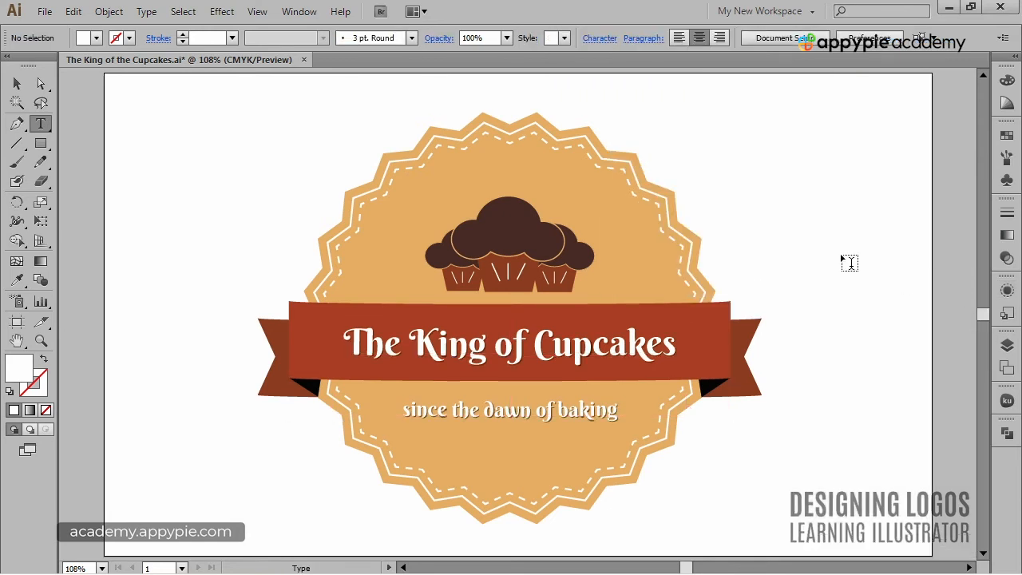
- Compare the logo with the locked reference layer by toggling the layers' visibility, leaving only the Logo layer shown
key("a")
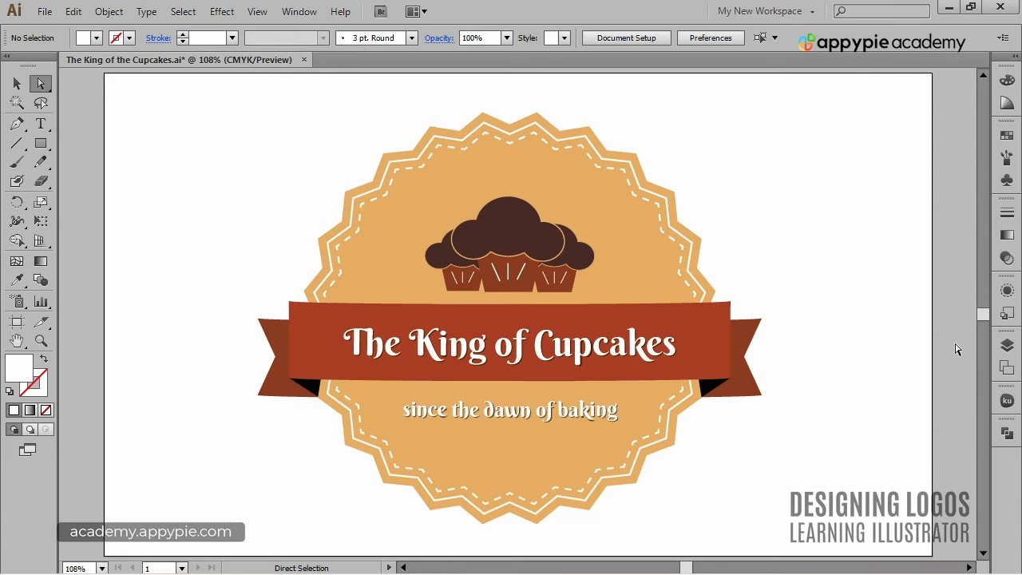
left_click(1007, 345)
left_click(818, 372)
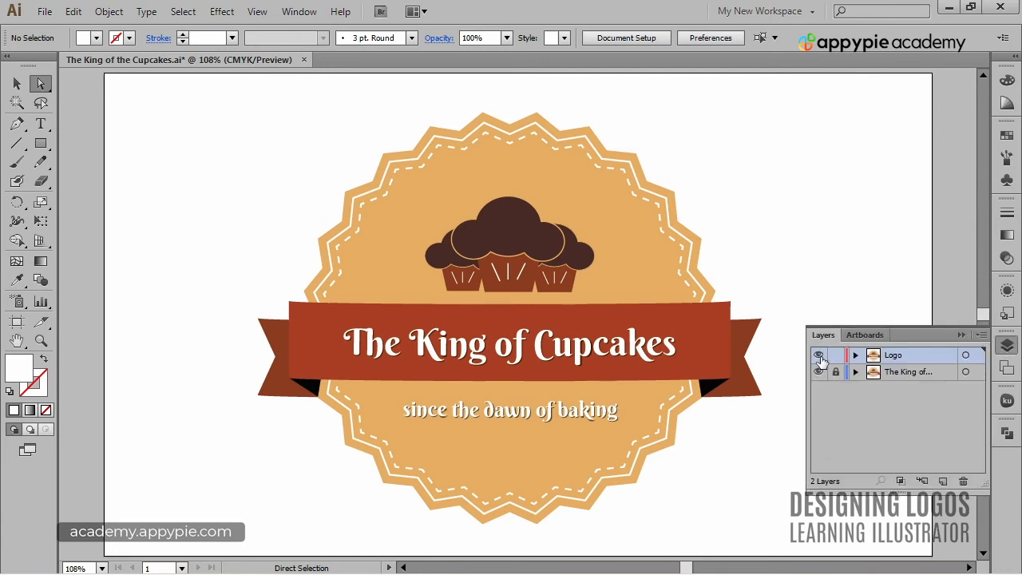
left_click(818, 355)
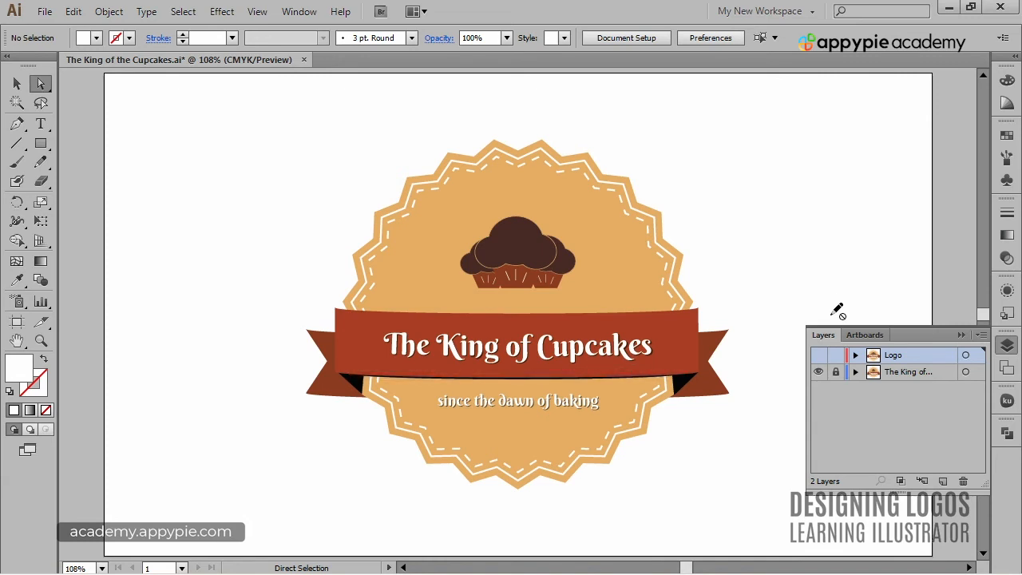
left_click(819, 355)
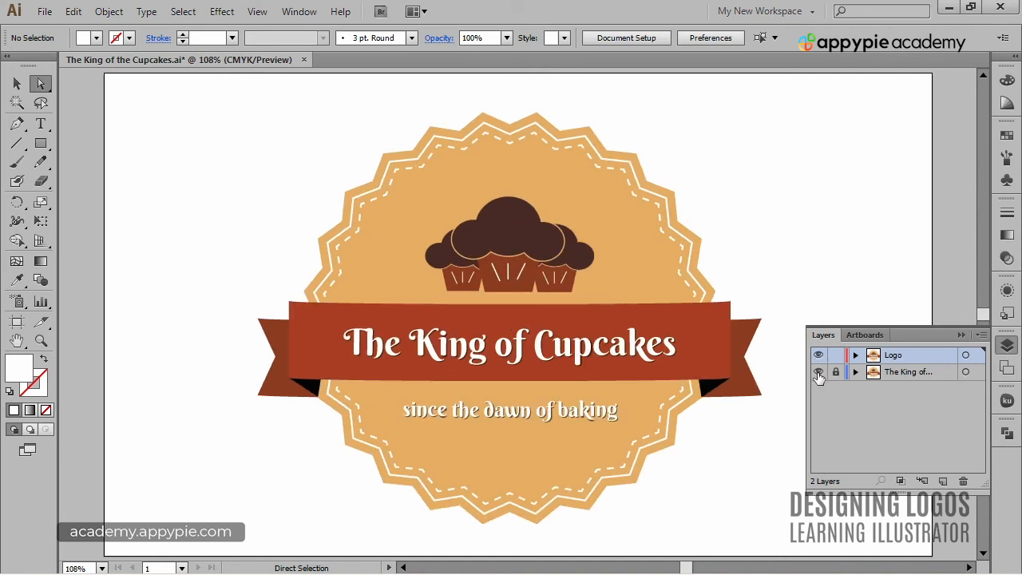
left_click(818, 371)
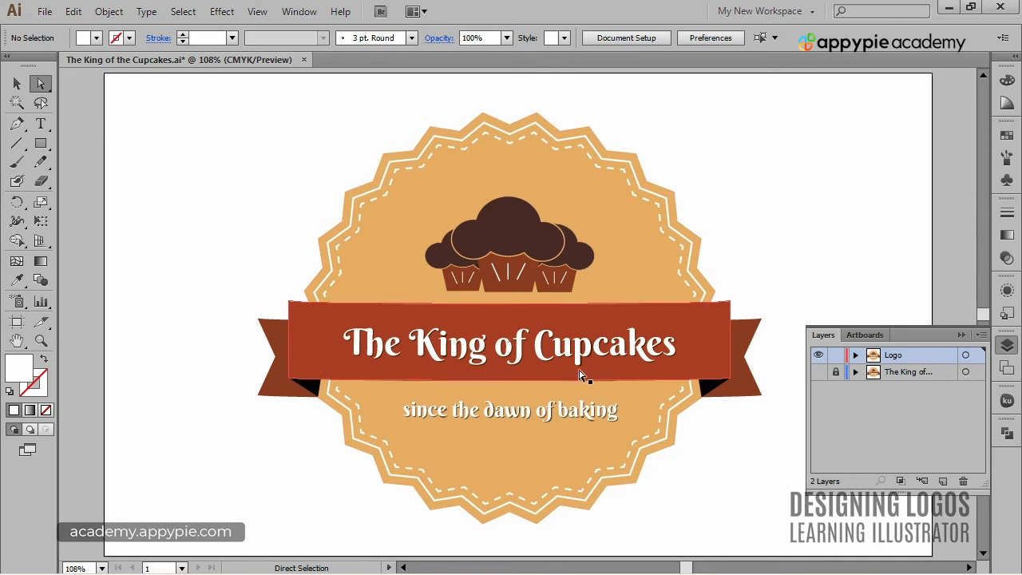
- Copy the lower edge of the ribbon's front band in place as a separate path and nudge it slightly down
left_click(509, 385)
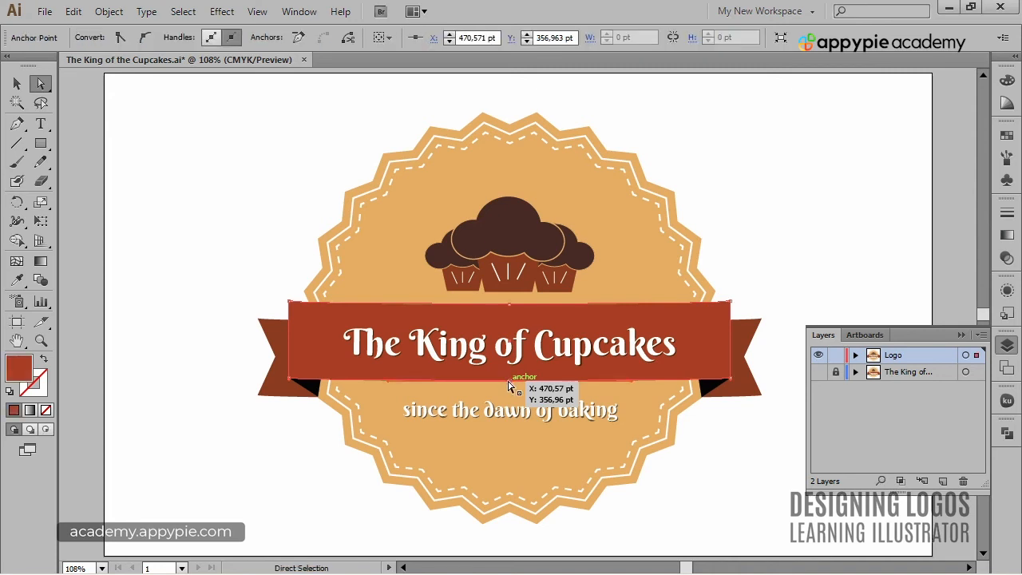
key("ctrl")
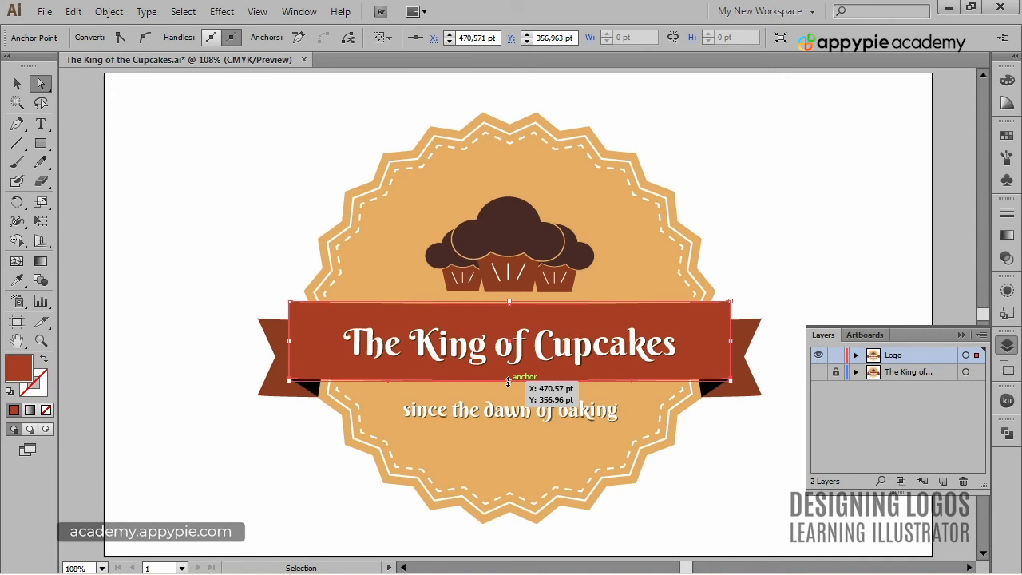
key("ctrl+f")
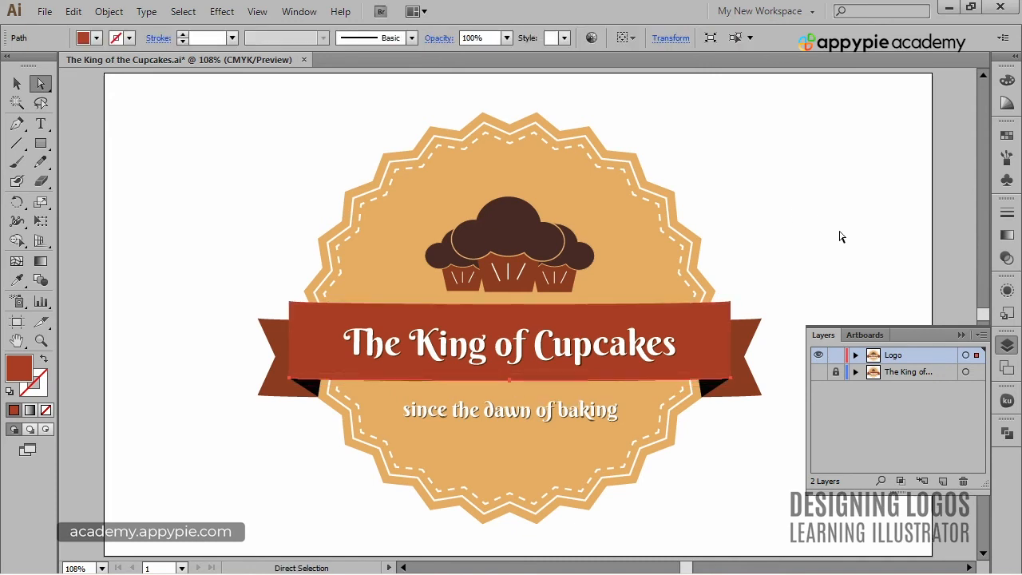
key("Down")
key("Down")
key("Up")
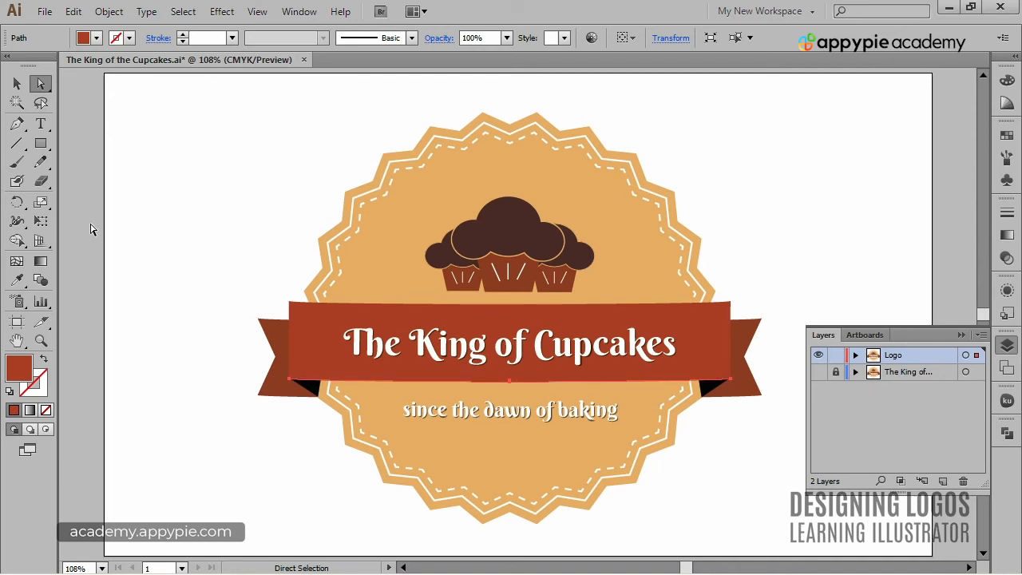
- Turn the copied edge's fill into a stroke, color it black and set its weight to 3 pt
key("shift+x")
key("x")
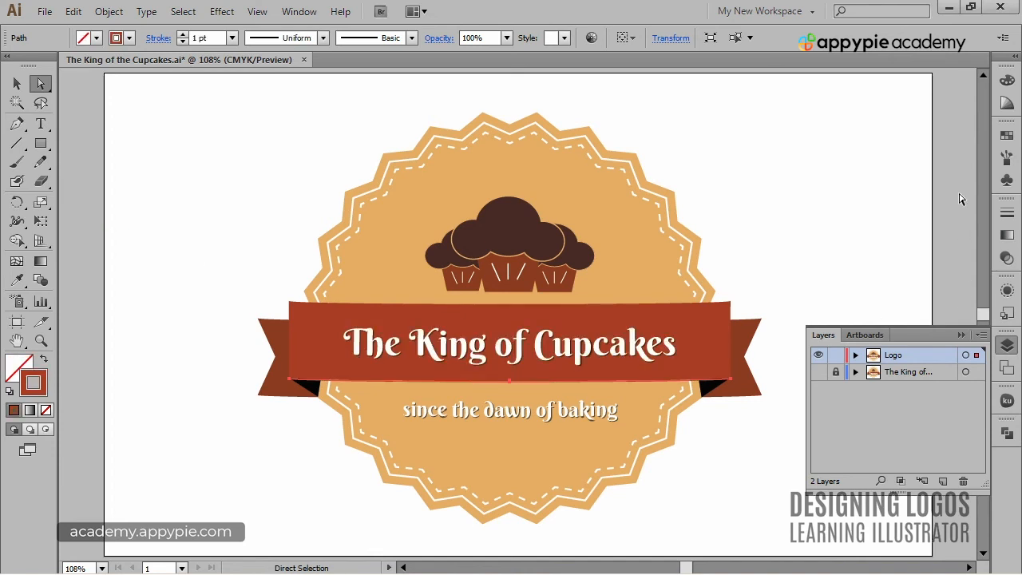
left_click(1007, 135)
left_click(840, 143)
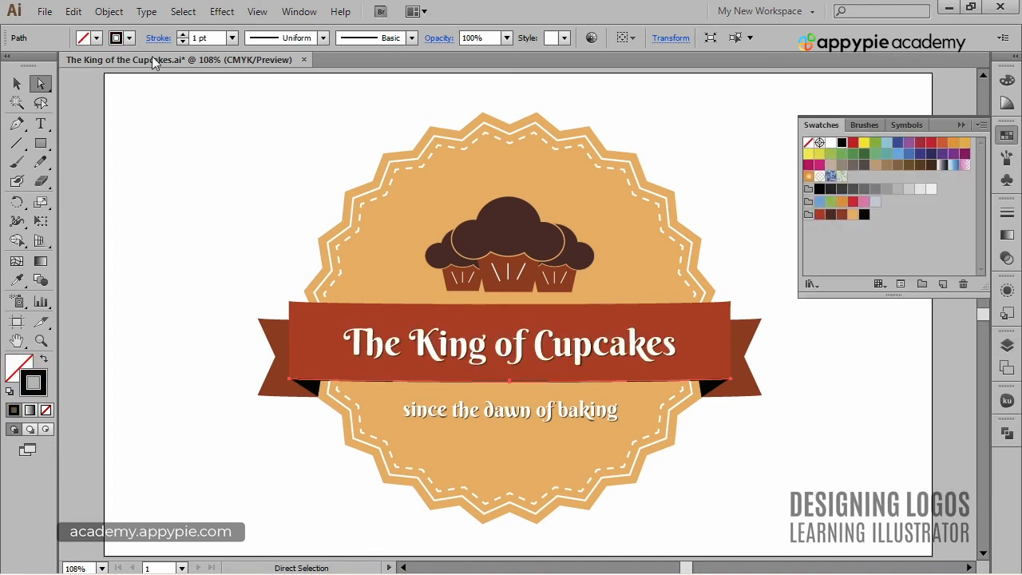
left_click(181, 35)
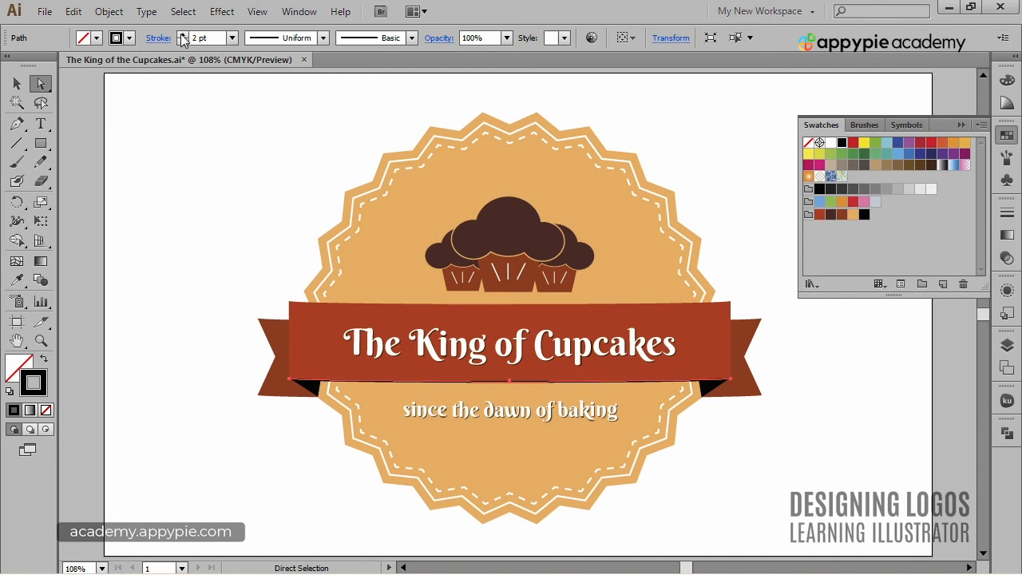
left_click(181, 35)
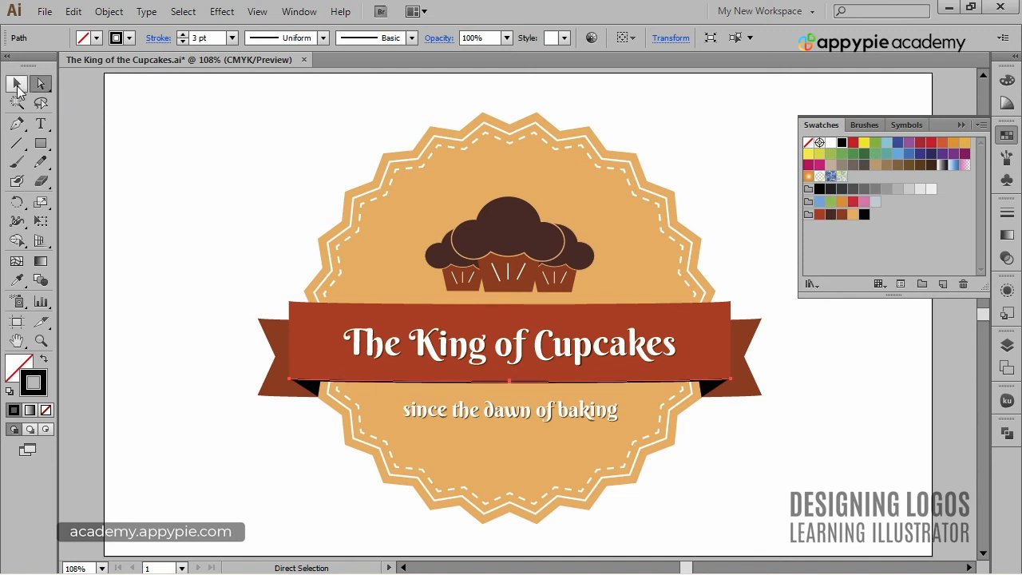
- Scale the black edge line uniformly to 90% with its stroke included, so it ends within the ribbon folds, and deselect it
left_click(18, 86)
key("s")
key("Return")
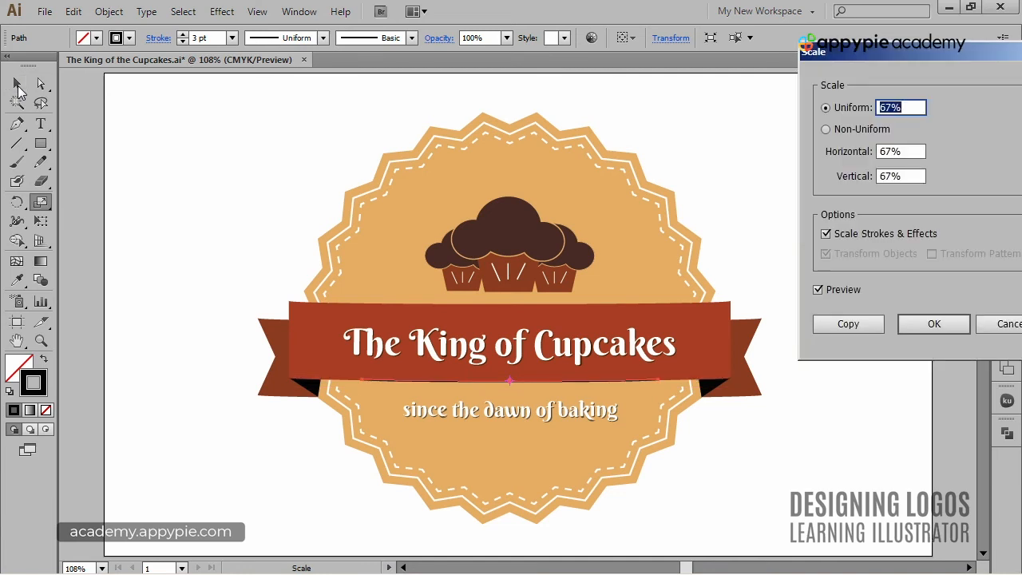
key("shift+Up")
key("shift+Up")
key("shift+Up")
key("Return")
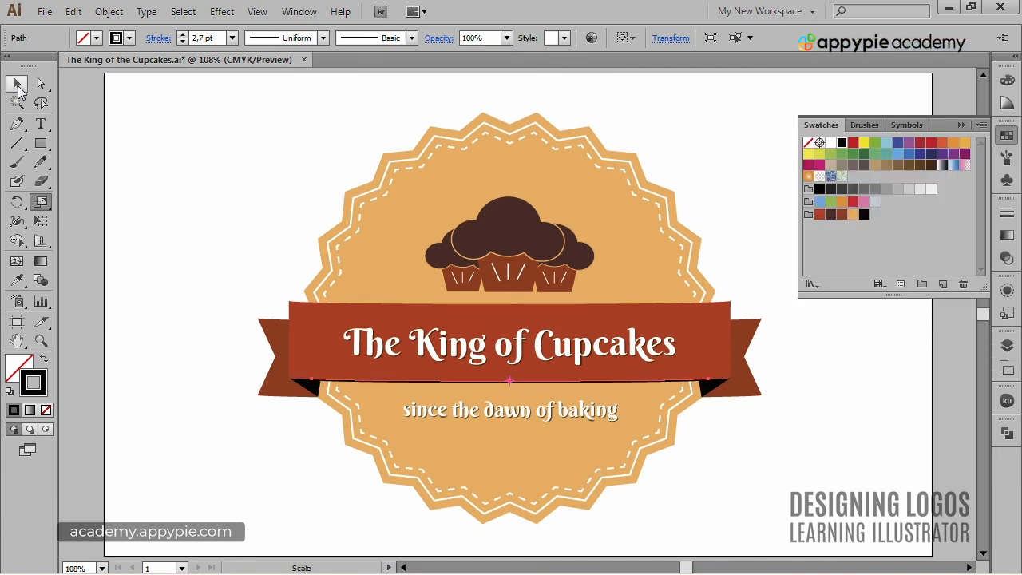
left_click(958, 125)
key("ctrl+shift+a")
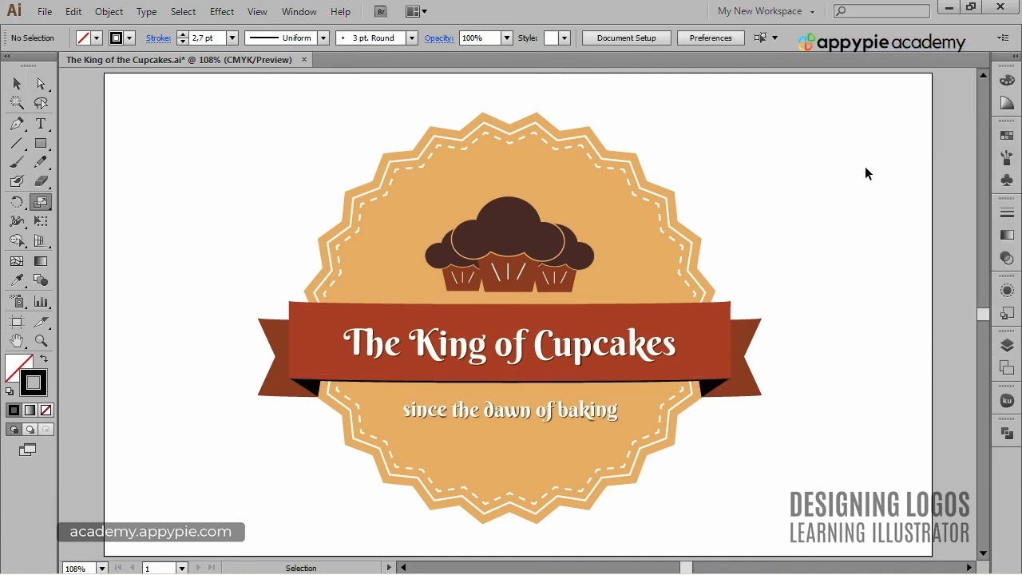